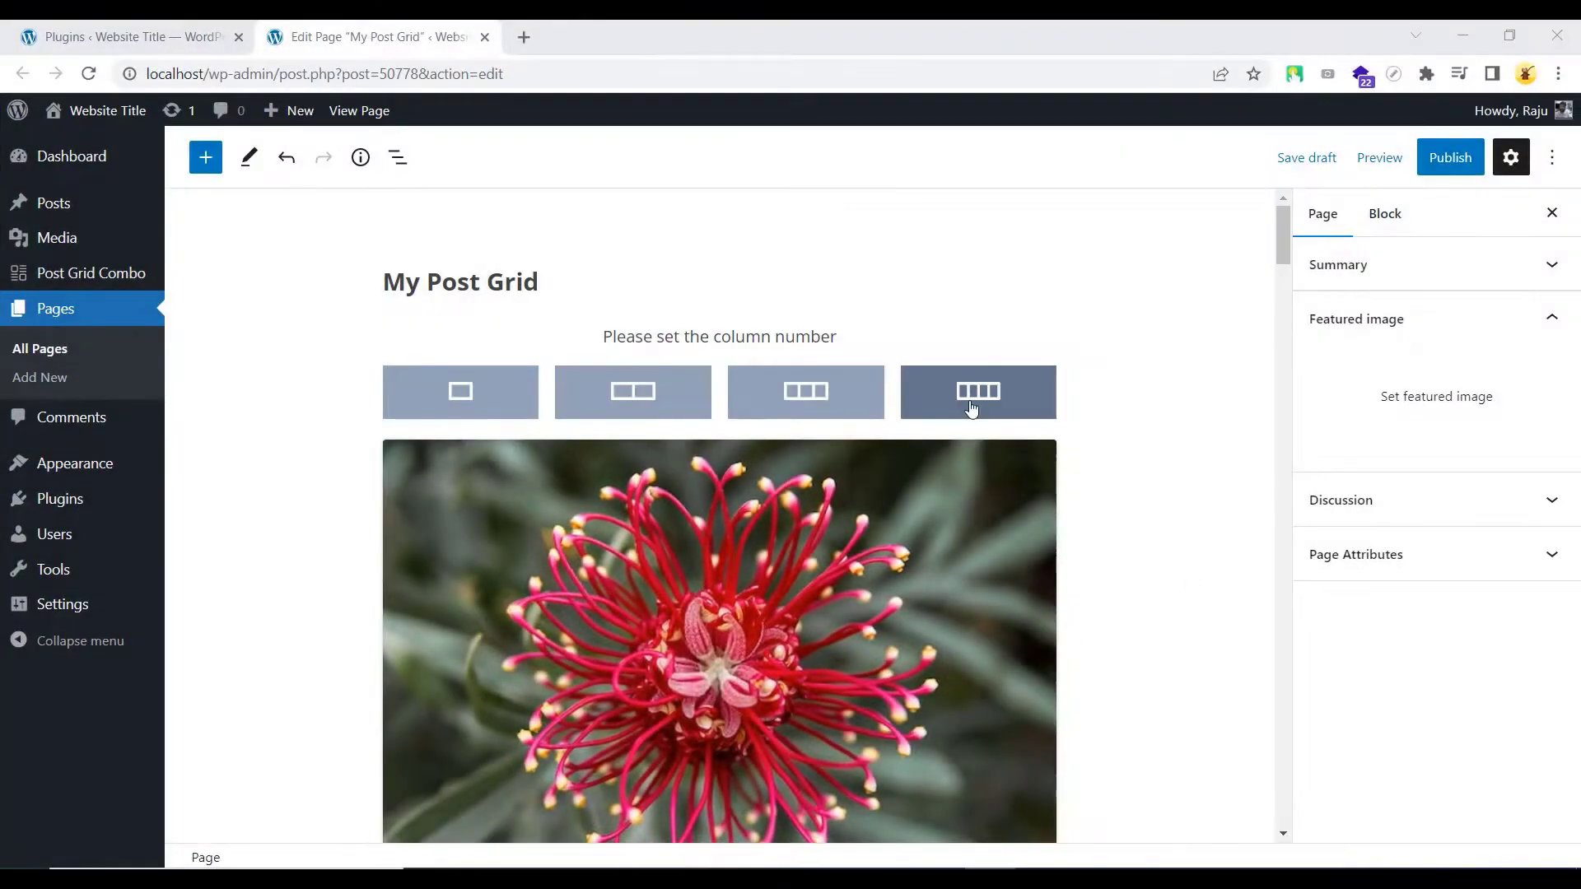
Choose the four-column grid, then delete its fourth and third columns
{"action": "left_click", "coordinate": [976, 390]}
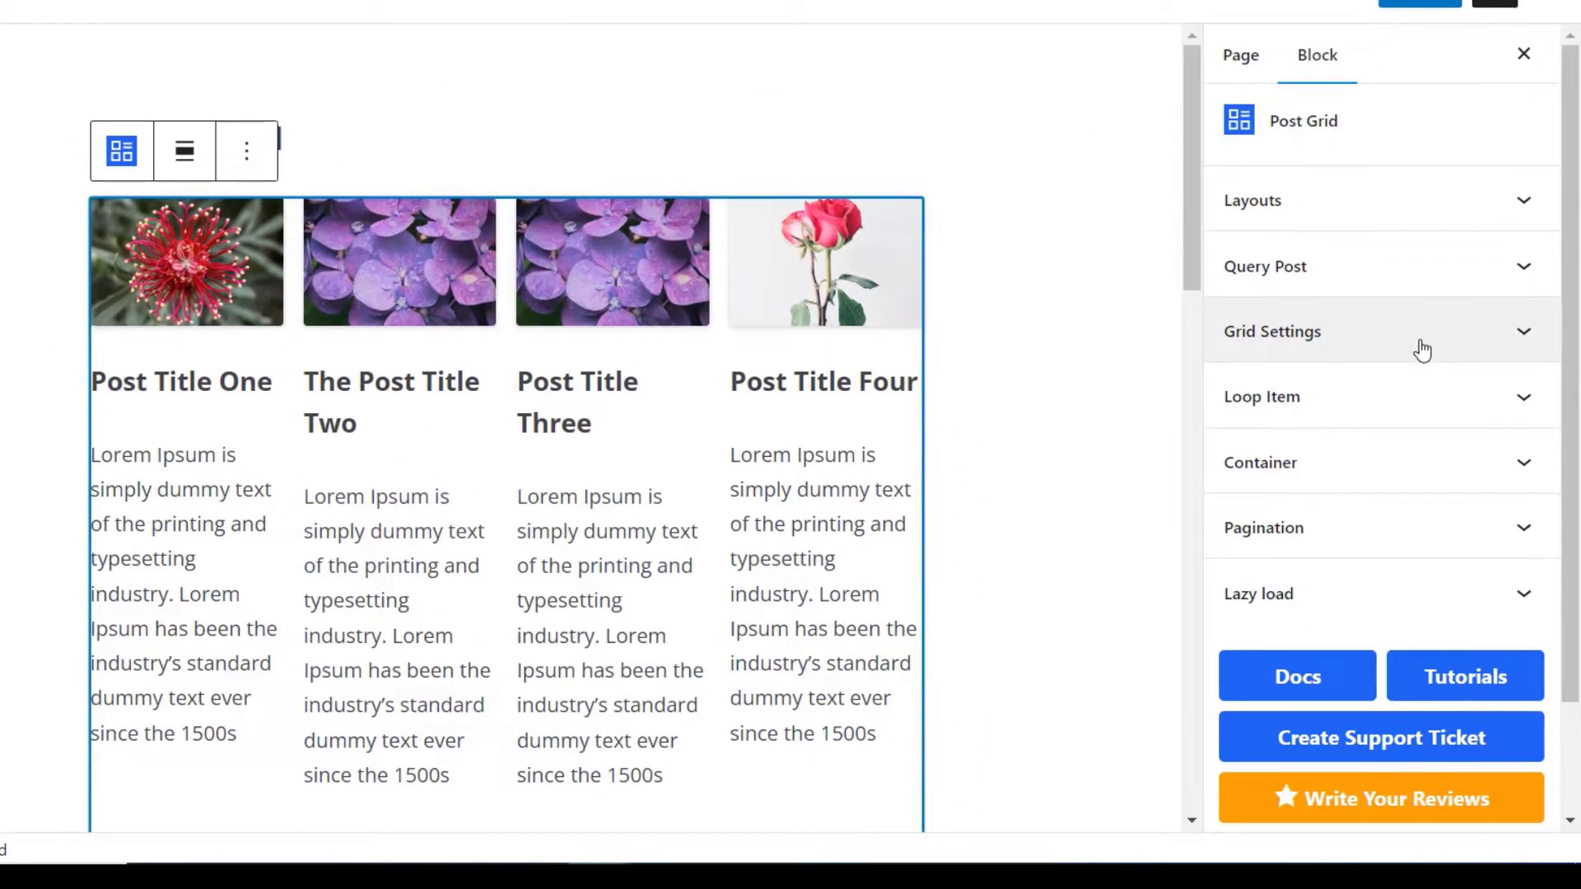
{"action": "left_click", "coordinate": [1439, 401]}
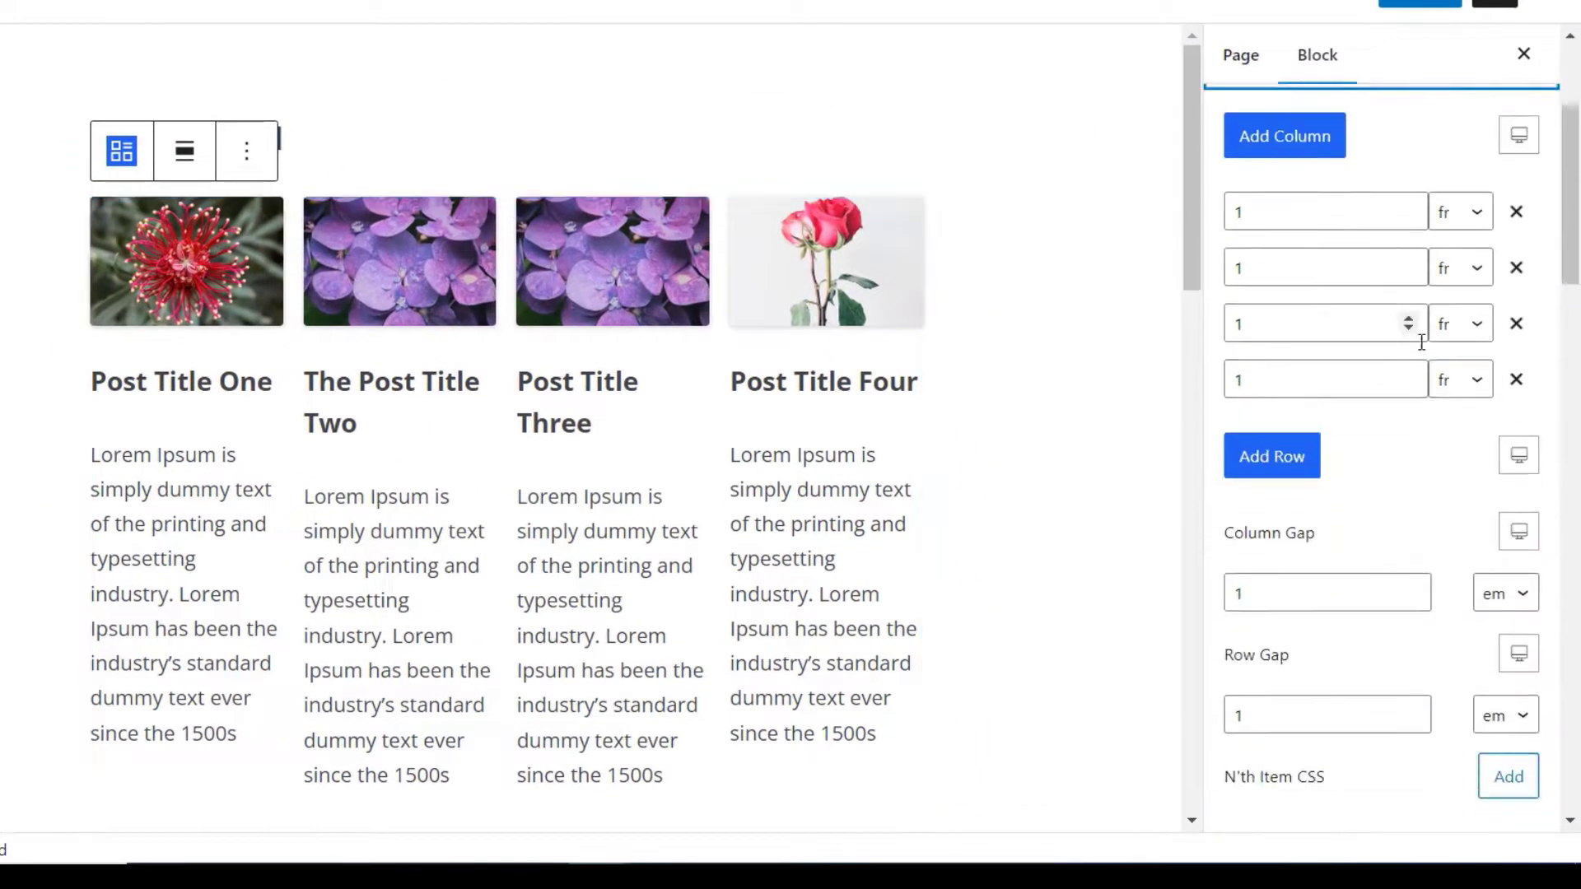
{"action": "left_click", "coordinate": [1516, 381]}
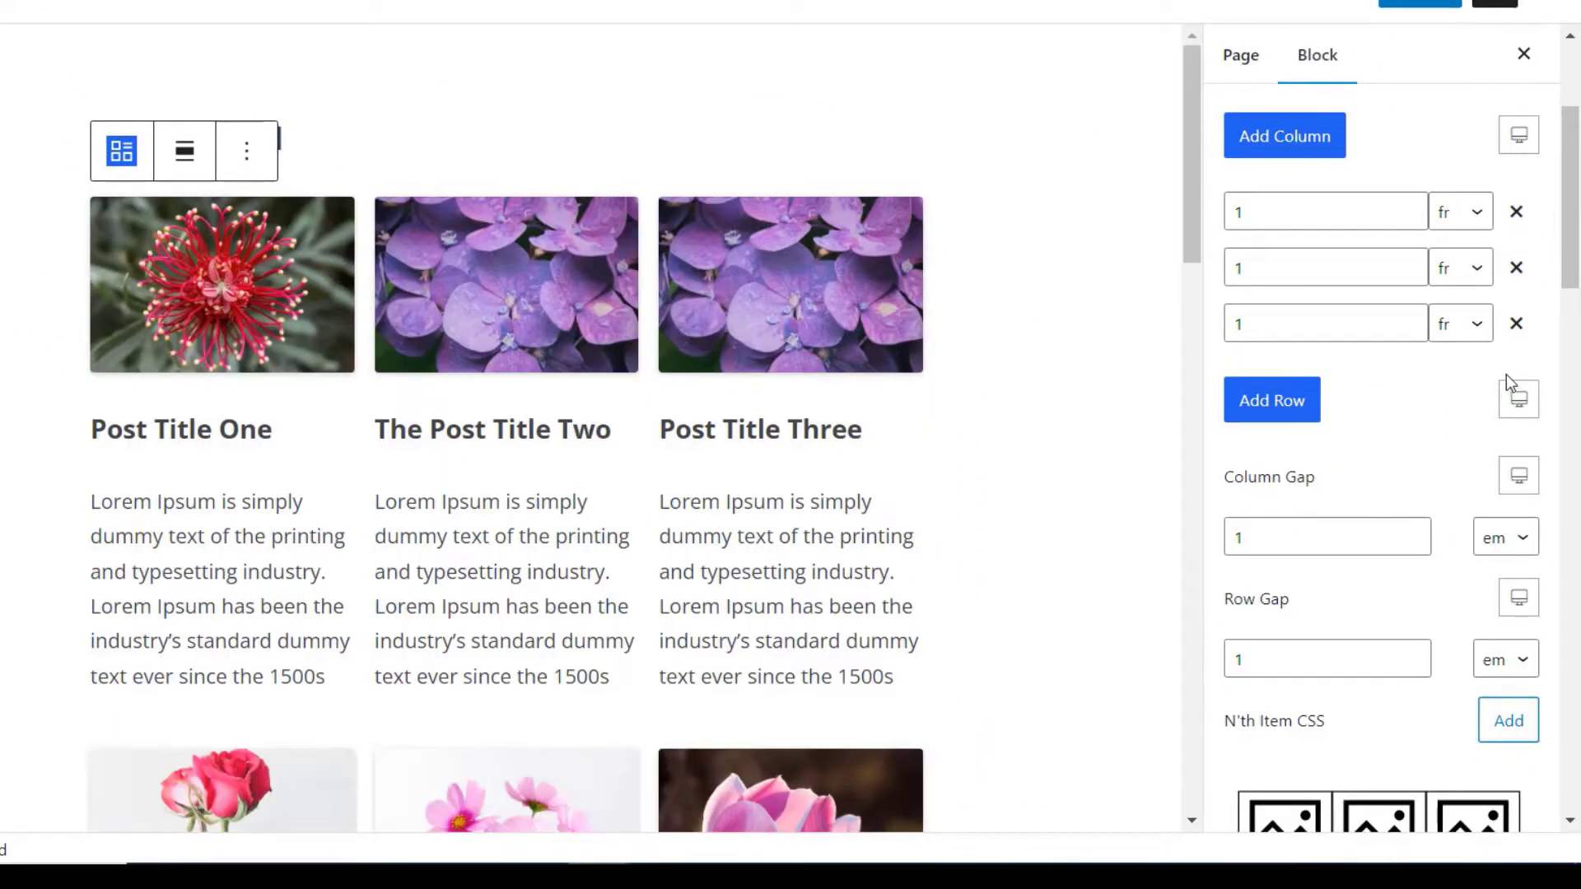
{"action": "left_click", "coordinate": [1516, 324]}
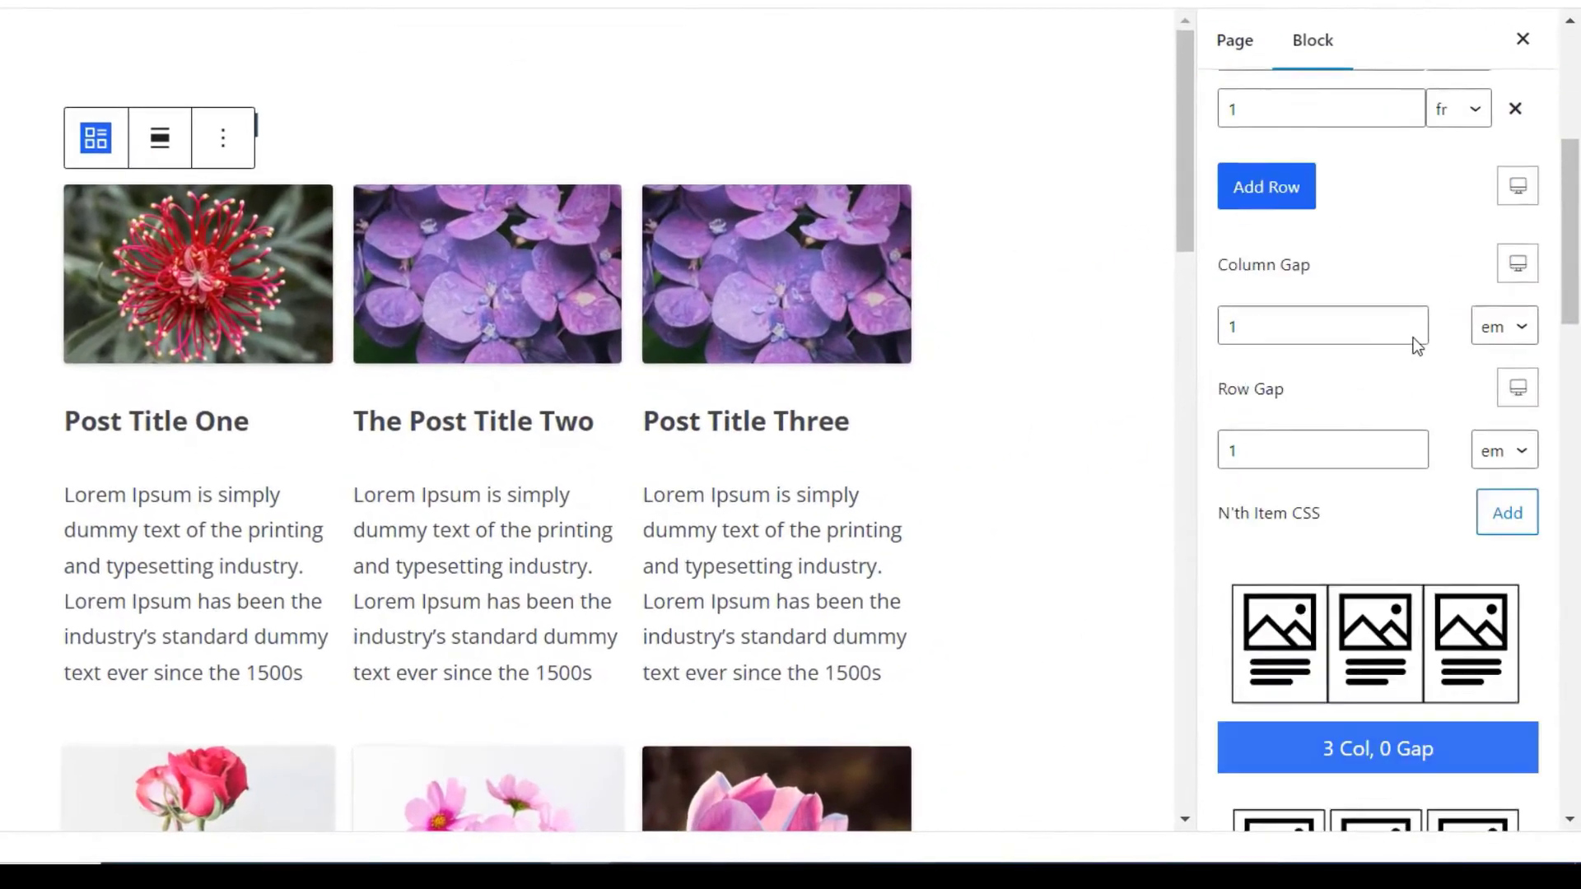
{"action": "scroll", "coordinate": [1416, 345], "scroll_direction": "down", "scroll_amount": 5}
{"action": "scroll", "coordinate": [1416, 345], "scroll_direction": "down", "scroll_amount": 2}
{"action": "scroll", "coordinate": [1417, 344], "scroll_direction": "down", "scroll_amount": 2}
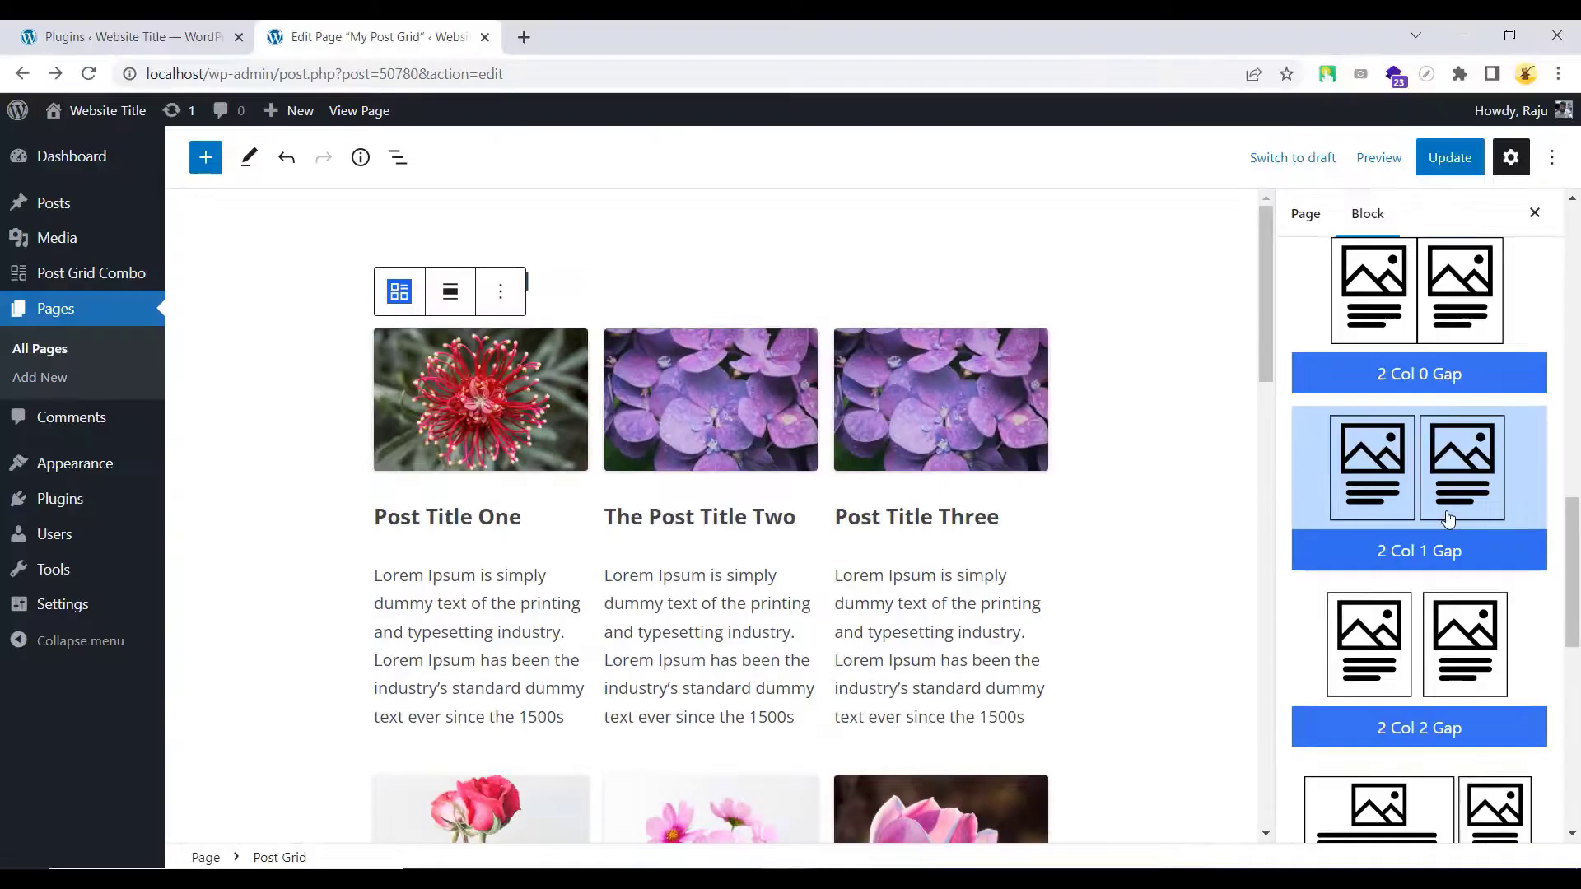
Apply the 2 Col preset, drop to one column, then add columns back to three 1fr
{"action": "left_click", "coordinate": [1450, 519]}
{"action": "scroll", "coordinate": [1408, 562], "scroll_direction": "down", "scroll_amount": 3}
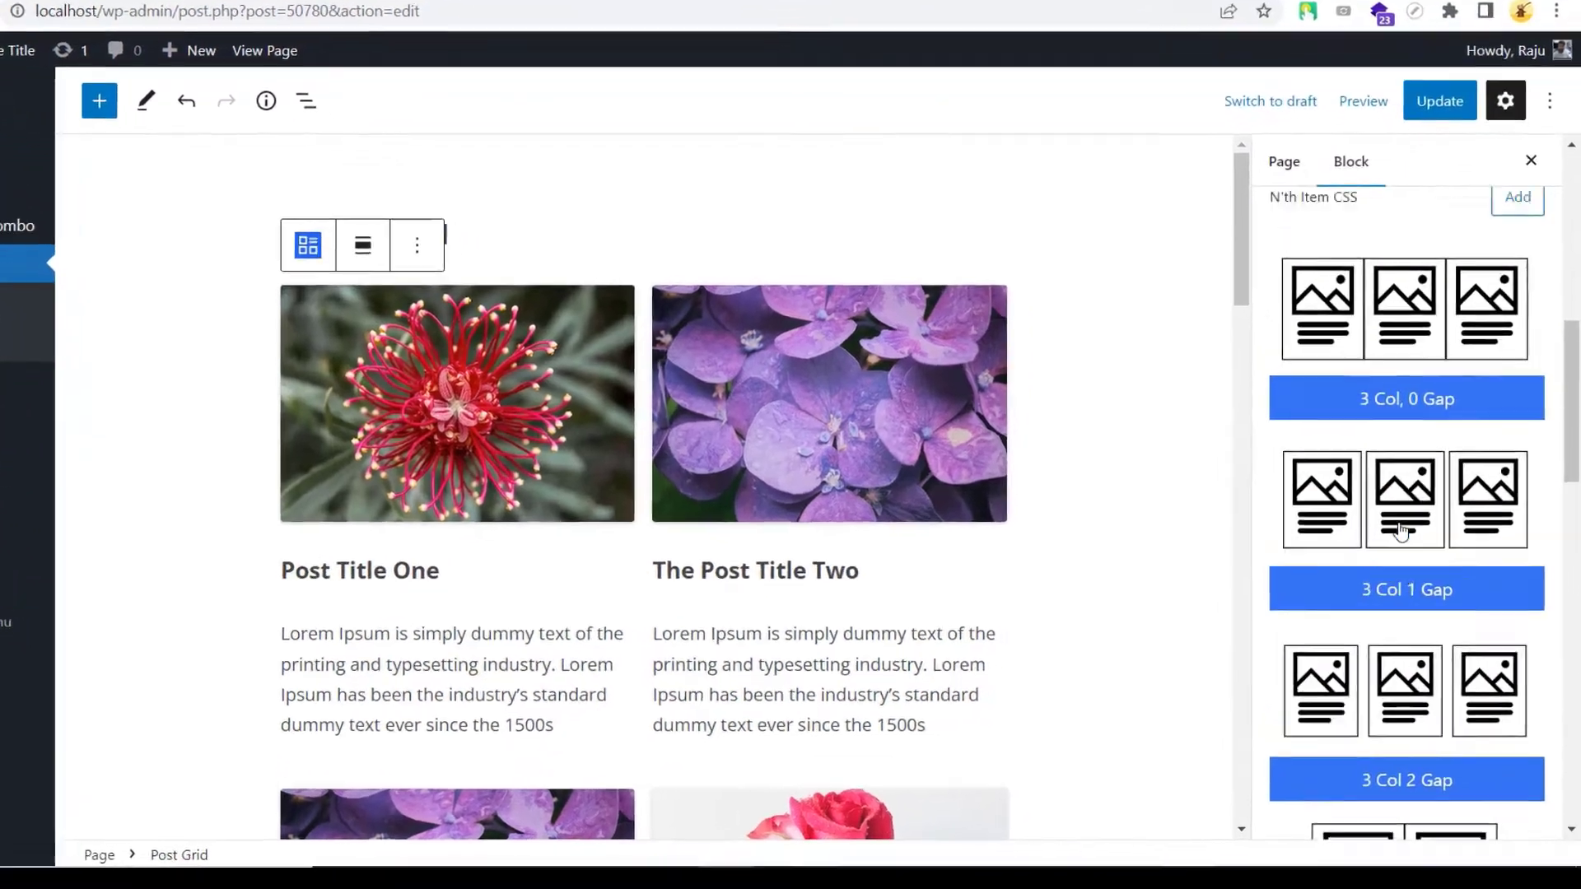
{"action": "scroll", "coordinate": [1402, 528], "scroll_direction": "up", "scroll_amount": 5}
{"action": "scroll", "coordinate": [1396, 512], "scroll_direction": "up", "scroll_amount": 3}
{"action": "scroll", "coordinate": [1394, 509], "scroll_direction": "up", "scroll_amount": 3}
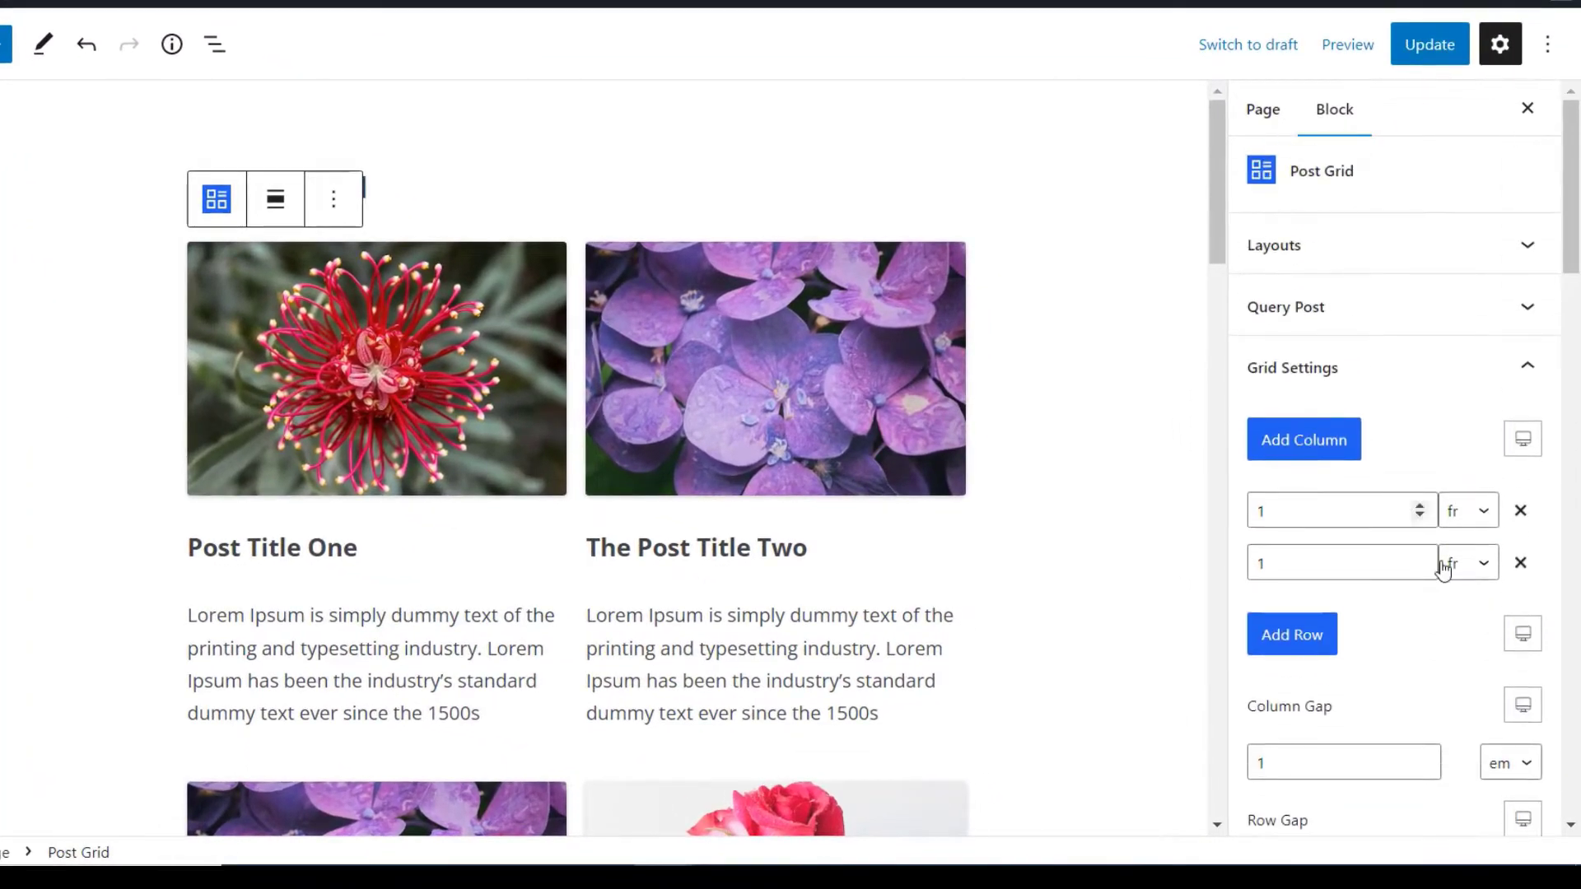
{"action": "left_click", "coordinate": [1517, 566]}
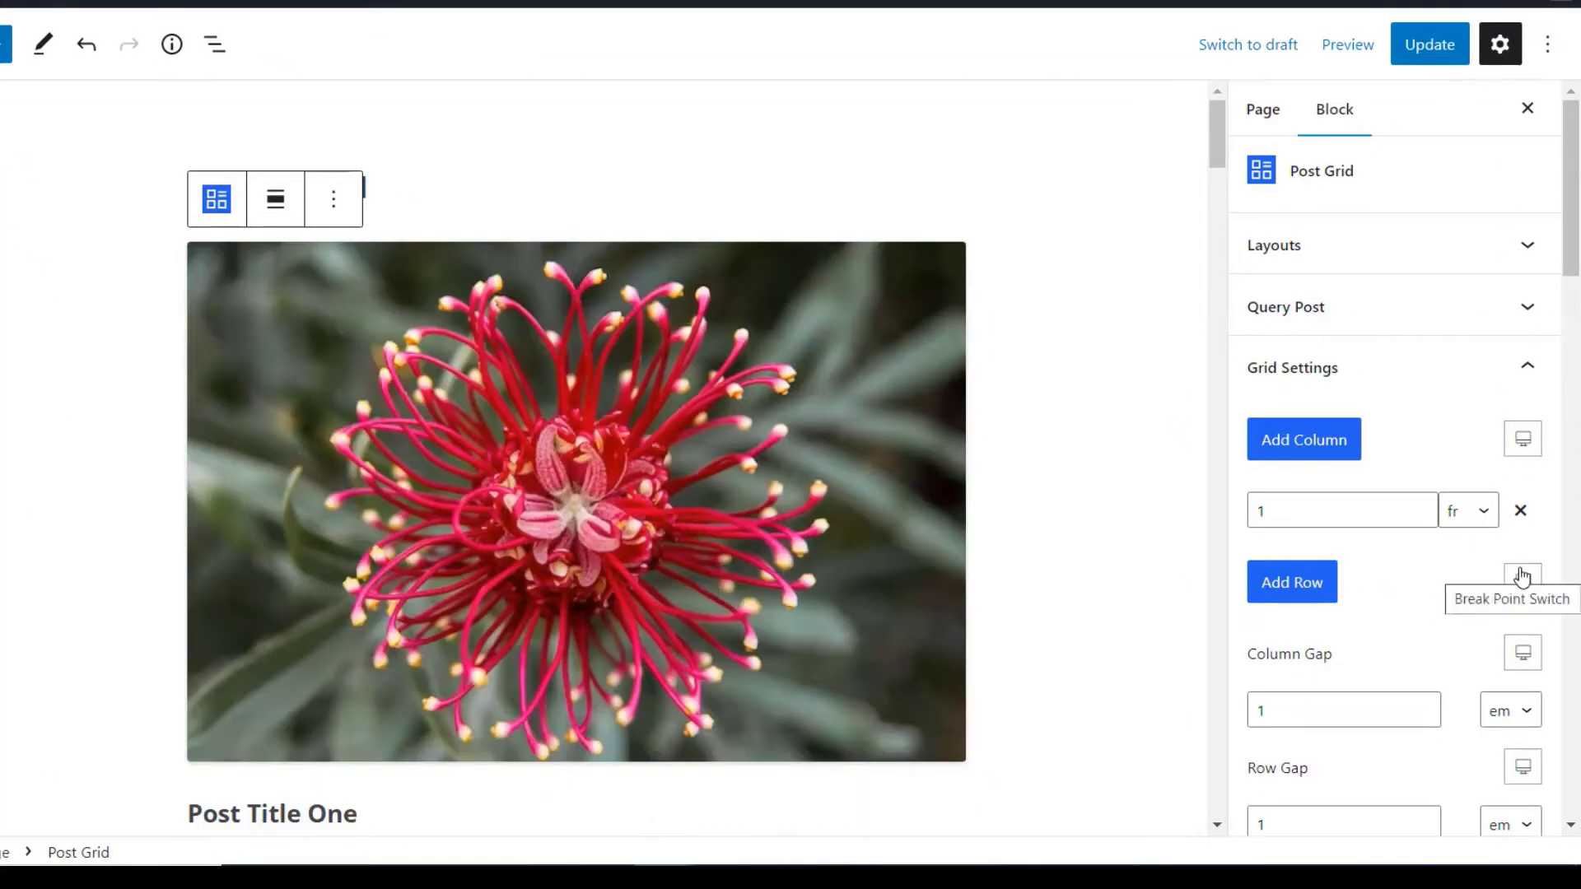
{"action": "left_click", "coordinate": [1317, 450]}
{"action": "left_click", "coordinate": [1312, 450]}
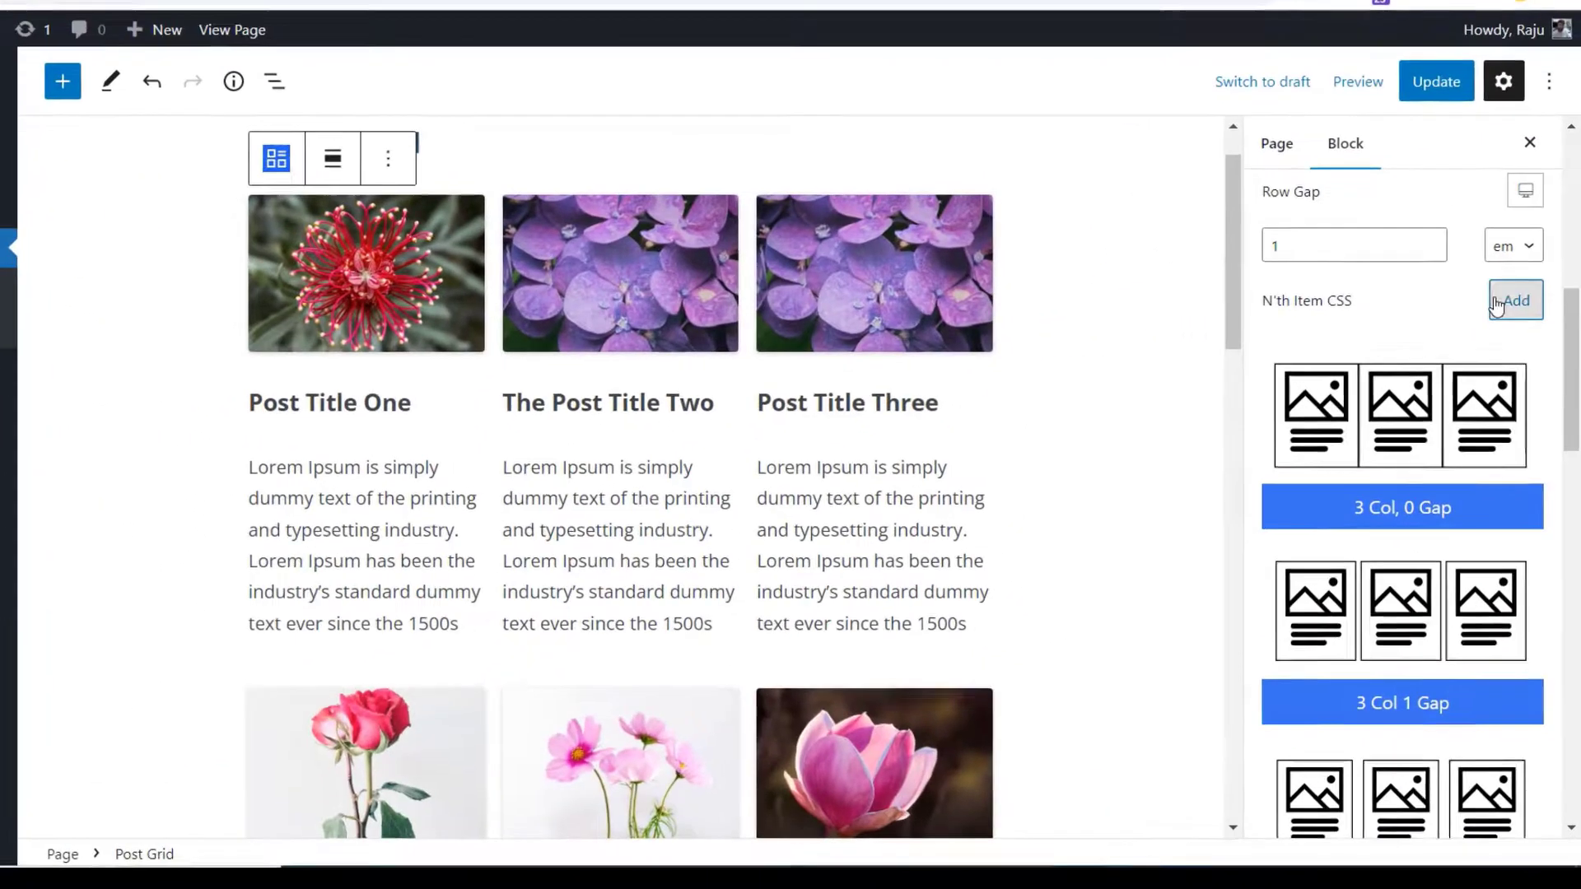
Add a 1'th Item rule spanning the first post from column 1 to column 3
{"action": "left_click", "coordinate": [1511, 260]}
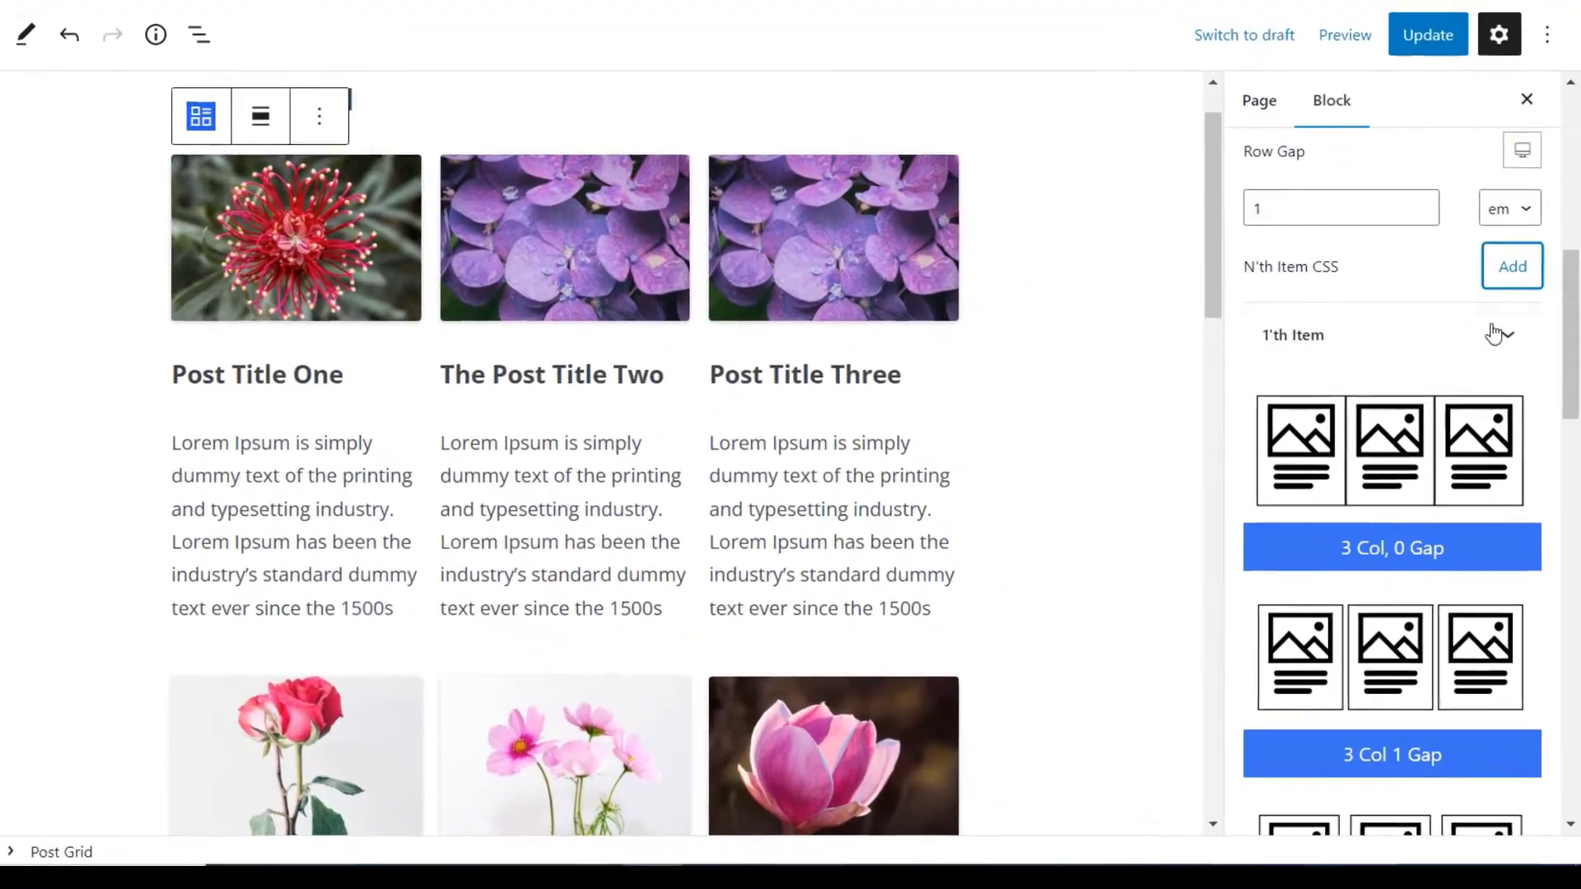
{"action": "left_click", "coordinate": [1501, 329]}
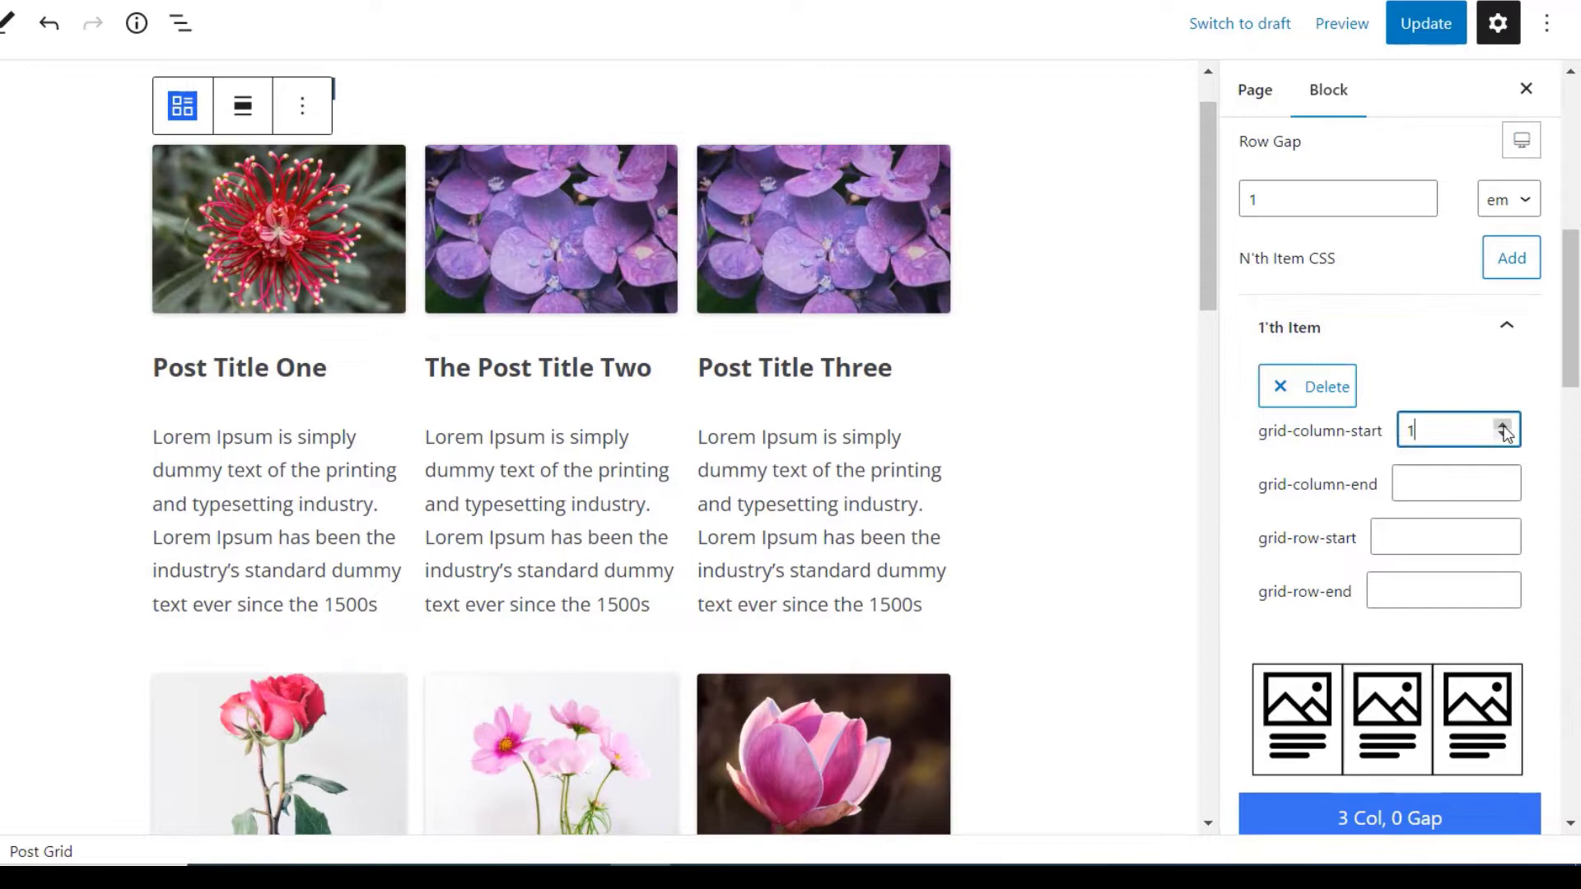
{"action": "left_click", "coordinate": [1503, 483]}
{"action": "type", "text": "3"}
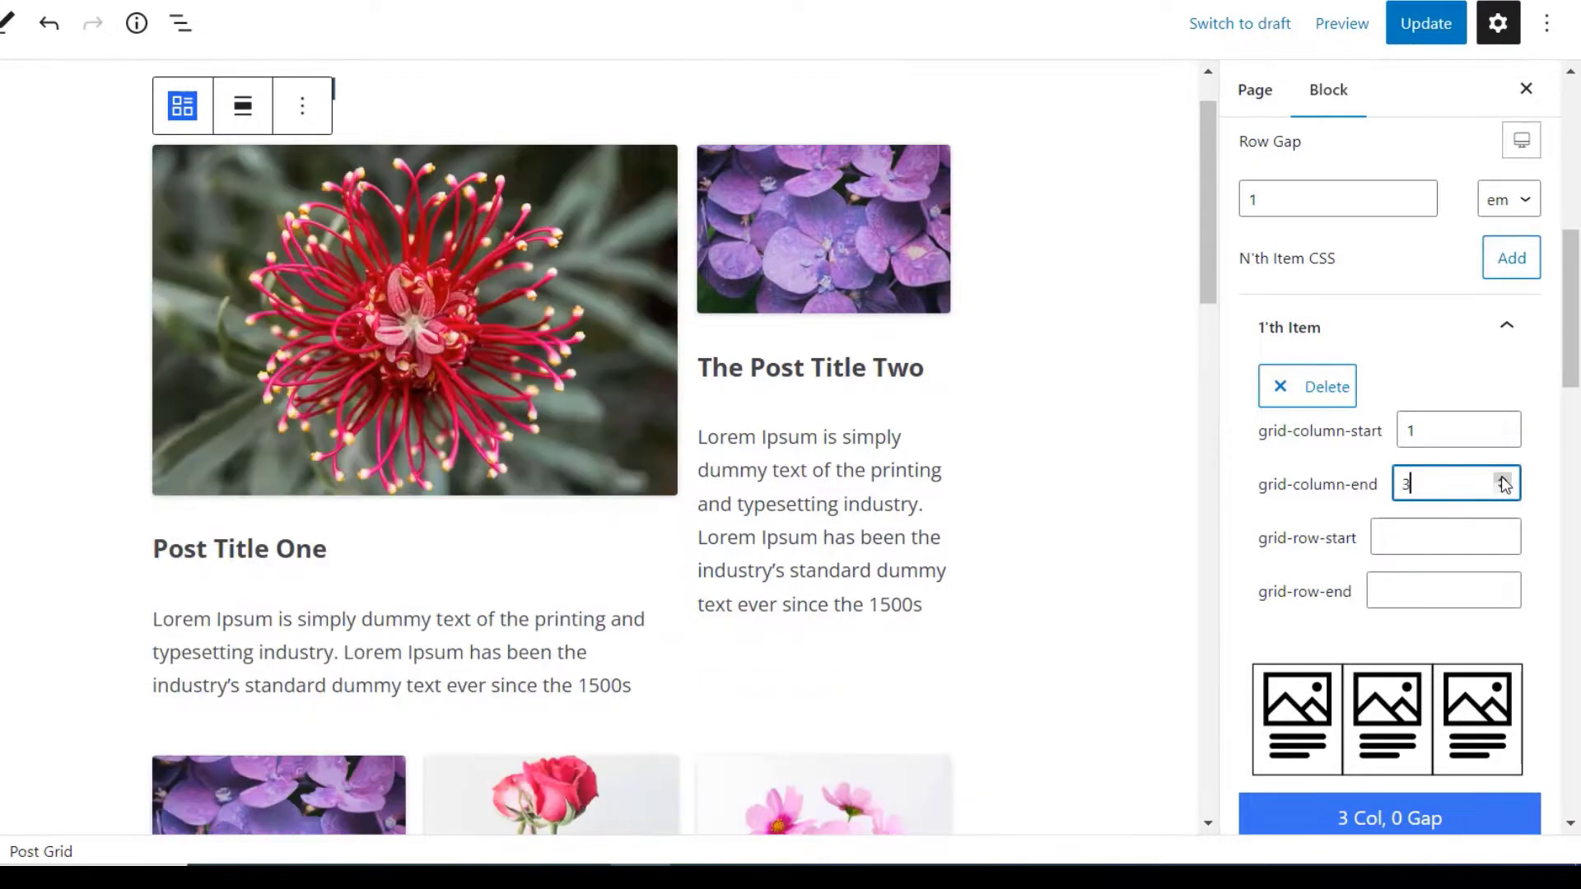
{"action": "scroll", "coordinate": [905, 441], "scroll_direction": "down", "scroll_amount": 3}
{"action": "scroll", "coordinate": [906, 440], "scroll_direction": "up", "scroll_amount": 2}
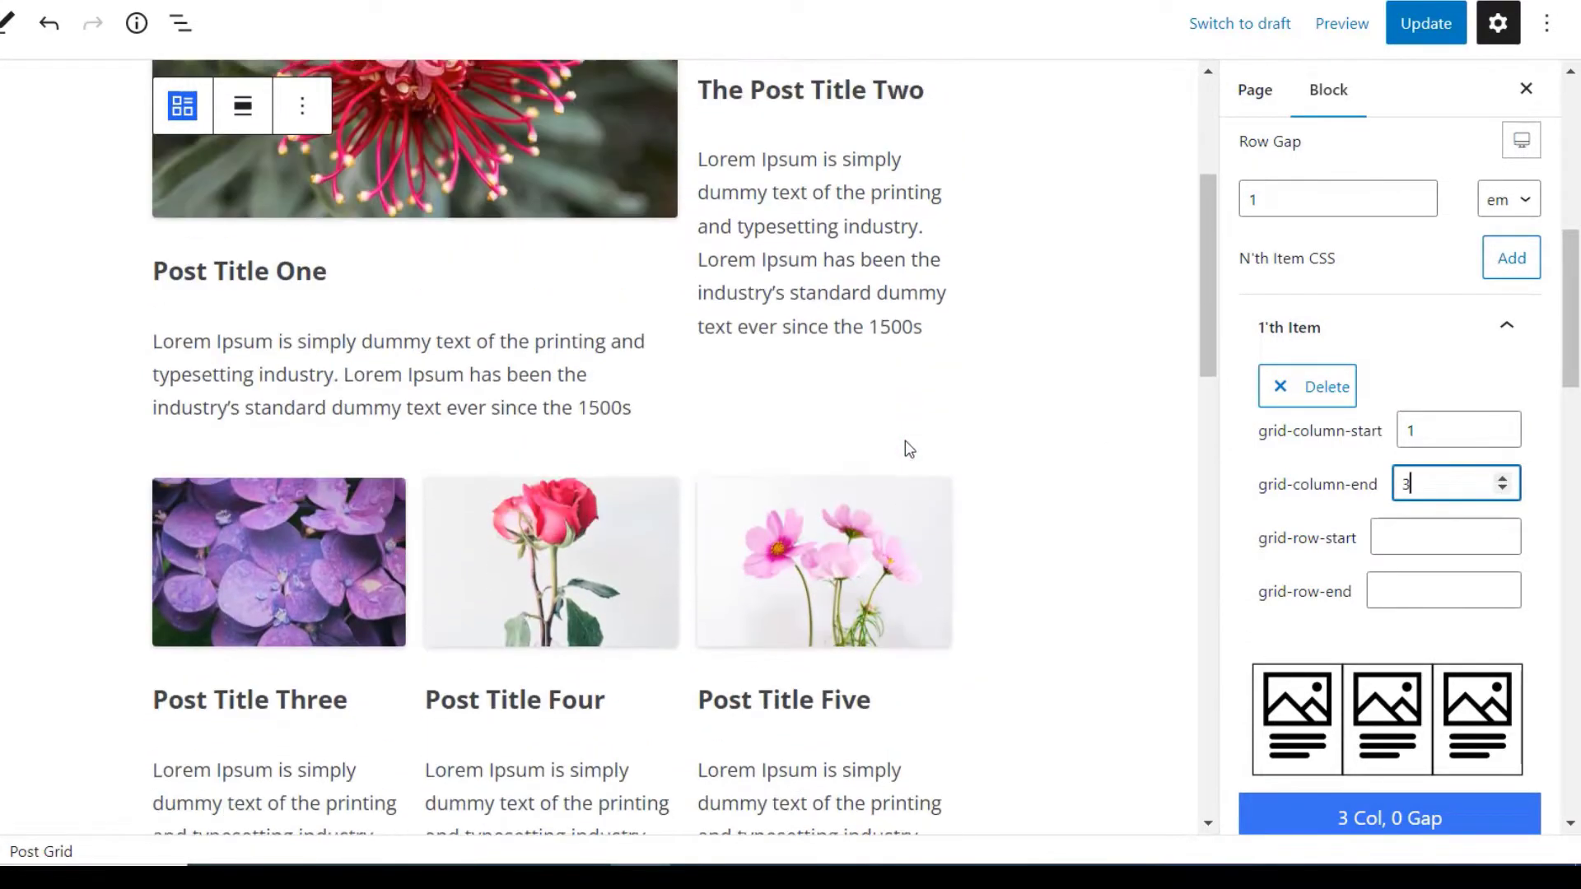
{"action": "scroll", "coordinate": [911, 441], "scroll_direction": "up", "scroll_amount": 2}
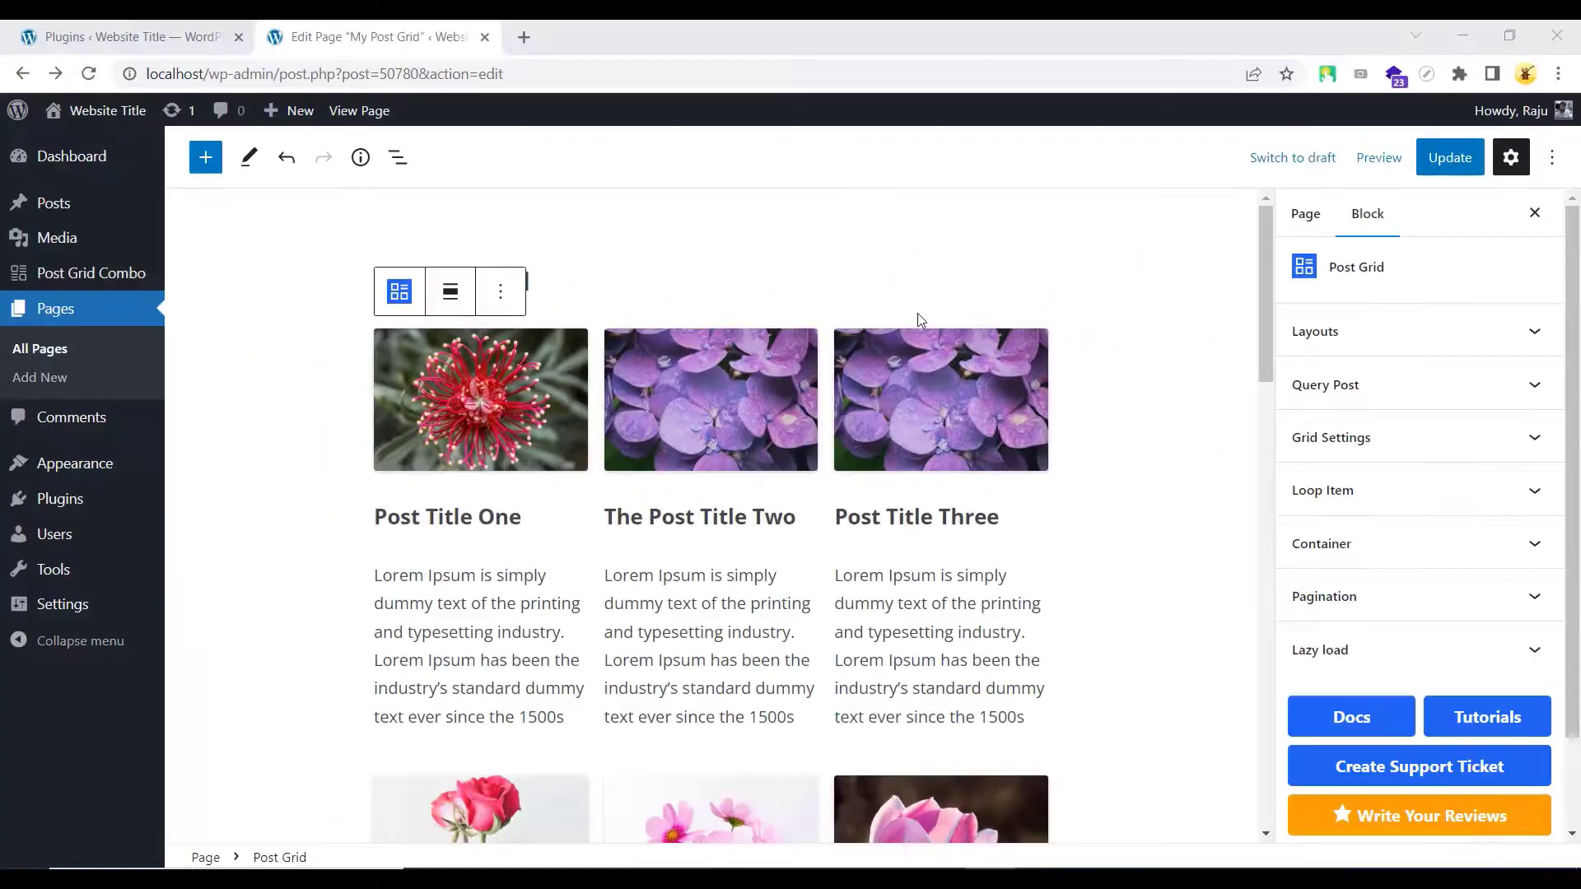
Import the Tuna Steak layout from the Library and view the Saved layouts
{"action": "left_click", "coordinate": [1320, 235]}
{"action": "scroll", "coordinate": [1320, 235], "scroll_direction": "down", "scroll_amount": 2}
{"action": "scroll", "coordinate": [1385, 310], "scroll_direction": "down", "scroll_amount": 3}
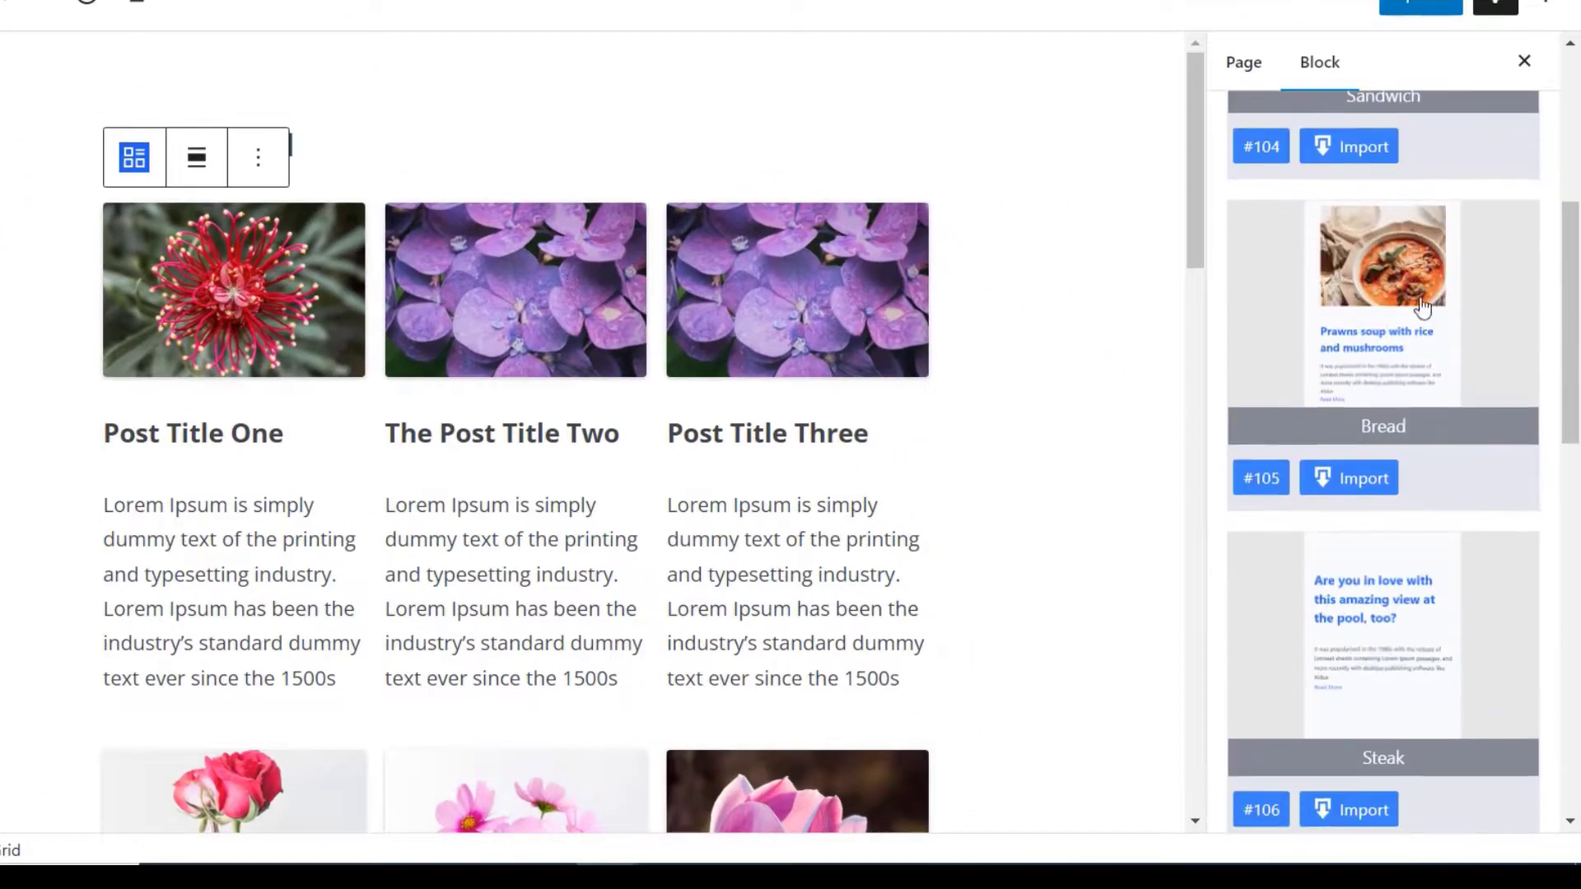
{"action": "scroll", "coordinate": [1427, 358], "scroll_direction": "down", "scroll_amount": 3}
{"action": "scroll", "coordinate": [1430, 395], "scroll_direction": "down", "scroll_amount": 2}
{"action": "scroll", "coordinate": [1429, 396], "scroll_direction": "down", "scroll_amount": 1}
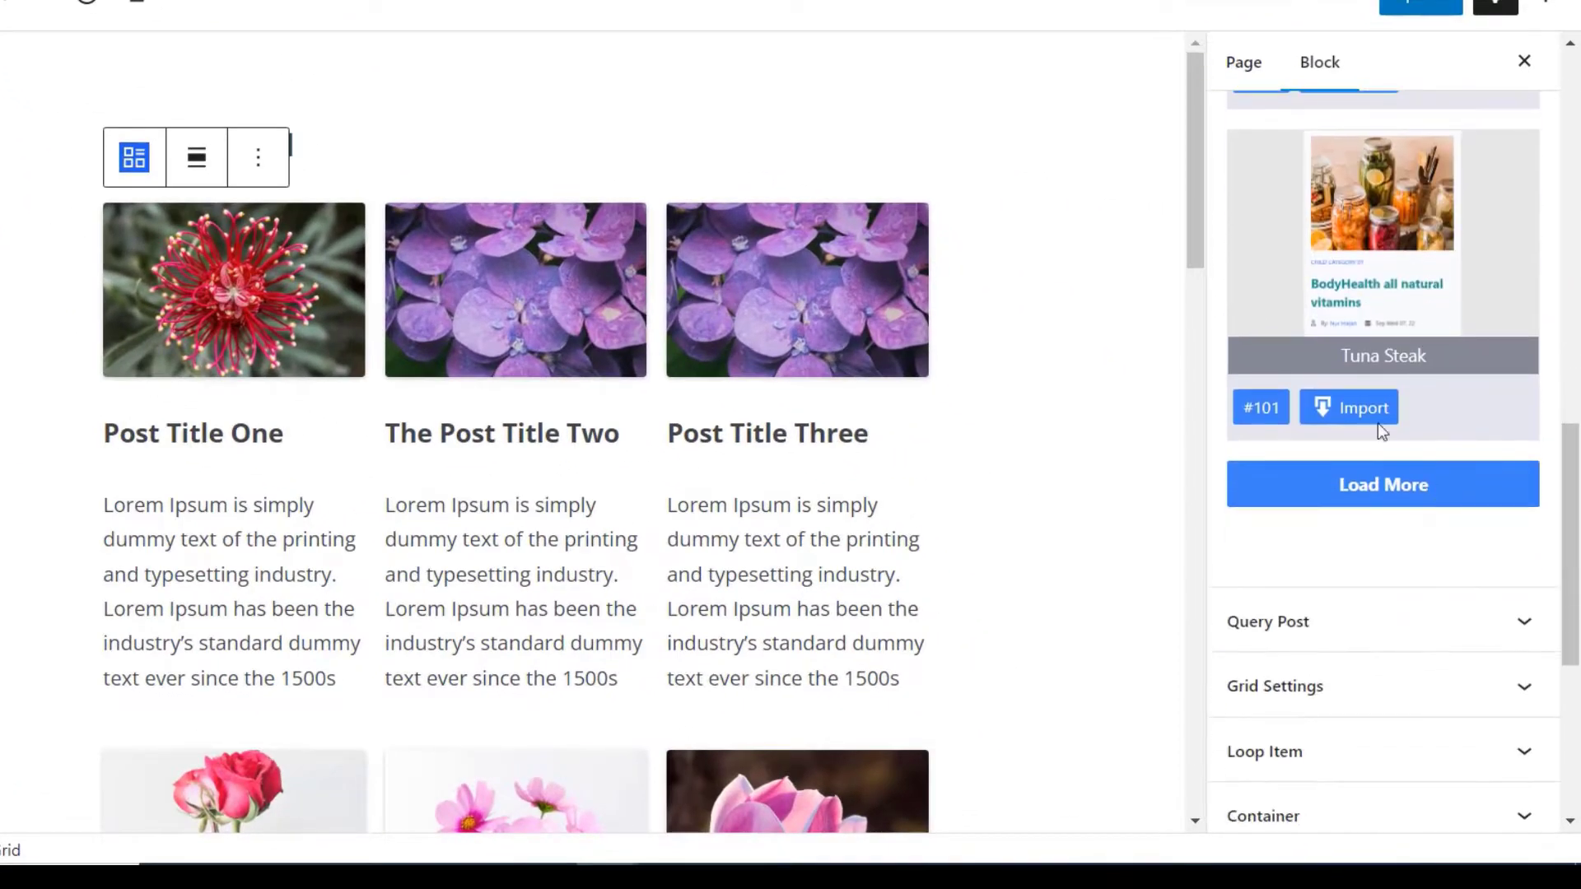
{"action": "left_click", "coordinate": [1414, 287]}
{"action": "scroll", "coordinate": [1358, 414], "scroll_direction": "up", "scroll_amount": 5}
{"action": "scroll", "coordinate": [1363, 408], "scroll_direction": "up", "scroll_amount": 5}
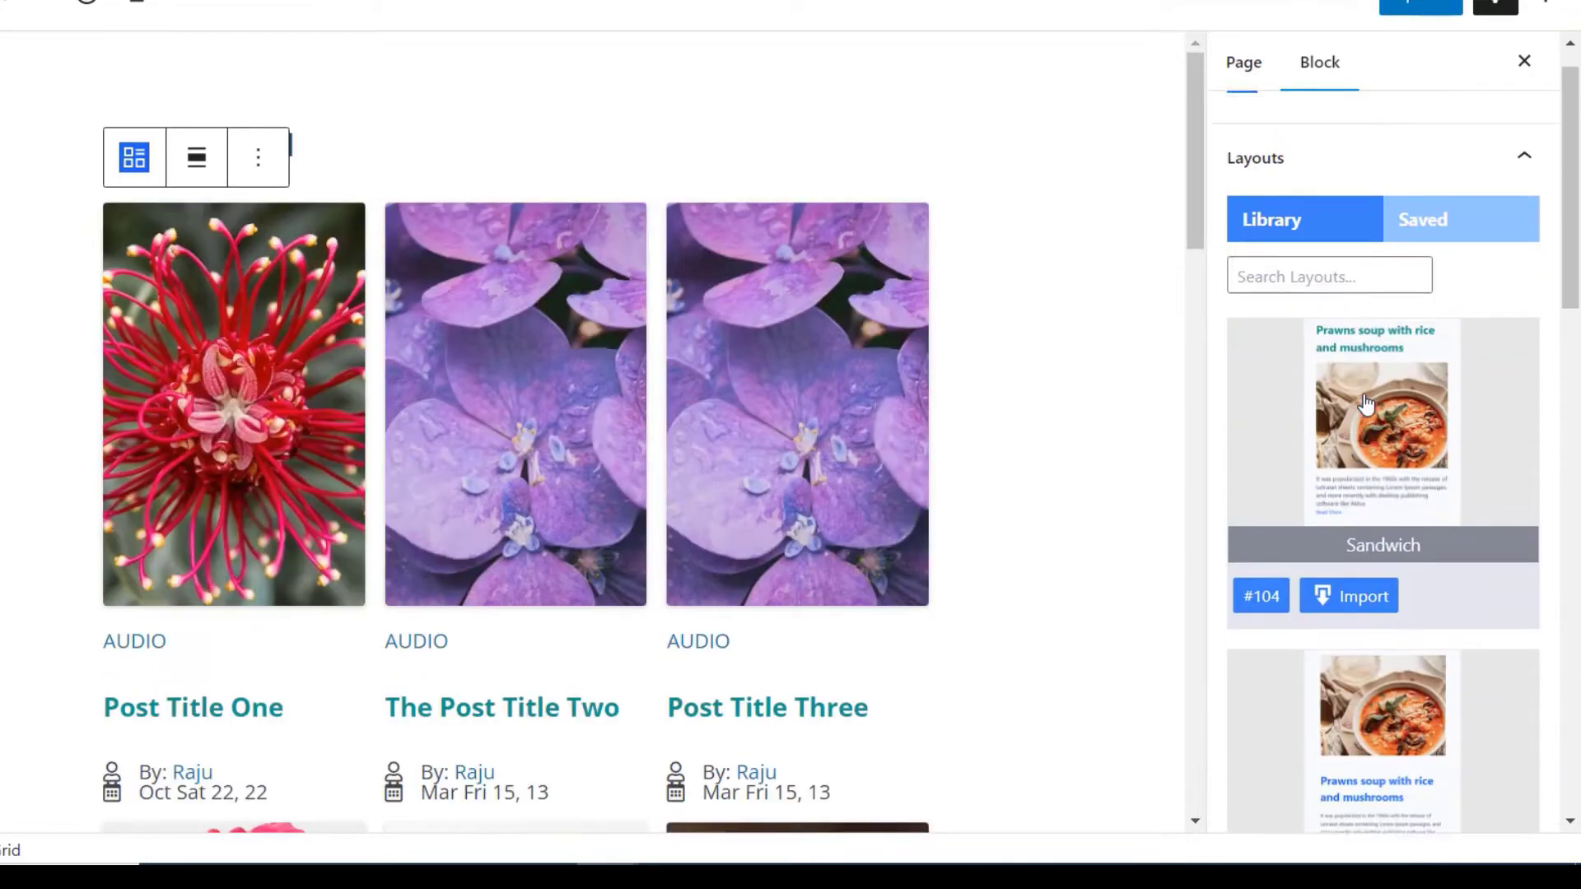
{"action": "scroll", "coordinate": [1420, 346], "scroll_direction": "up", "scroll_amount": 1}
{"action": "left_click", "coordinate": [1452, 282]}
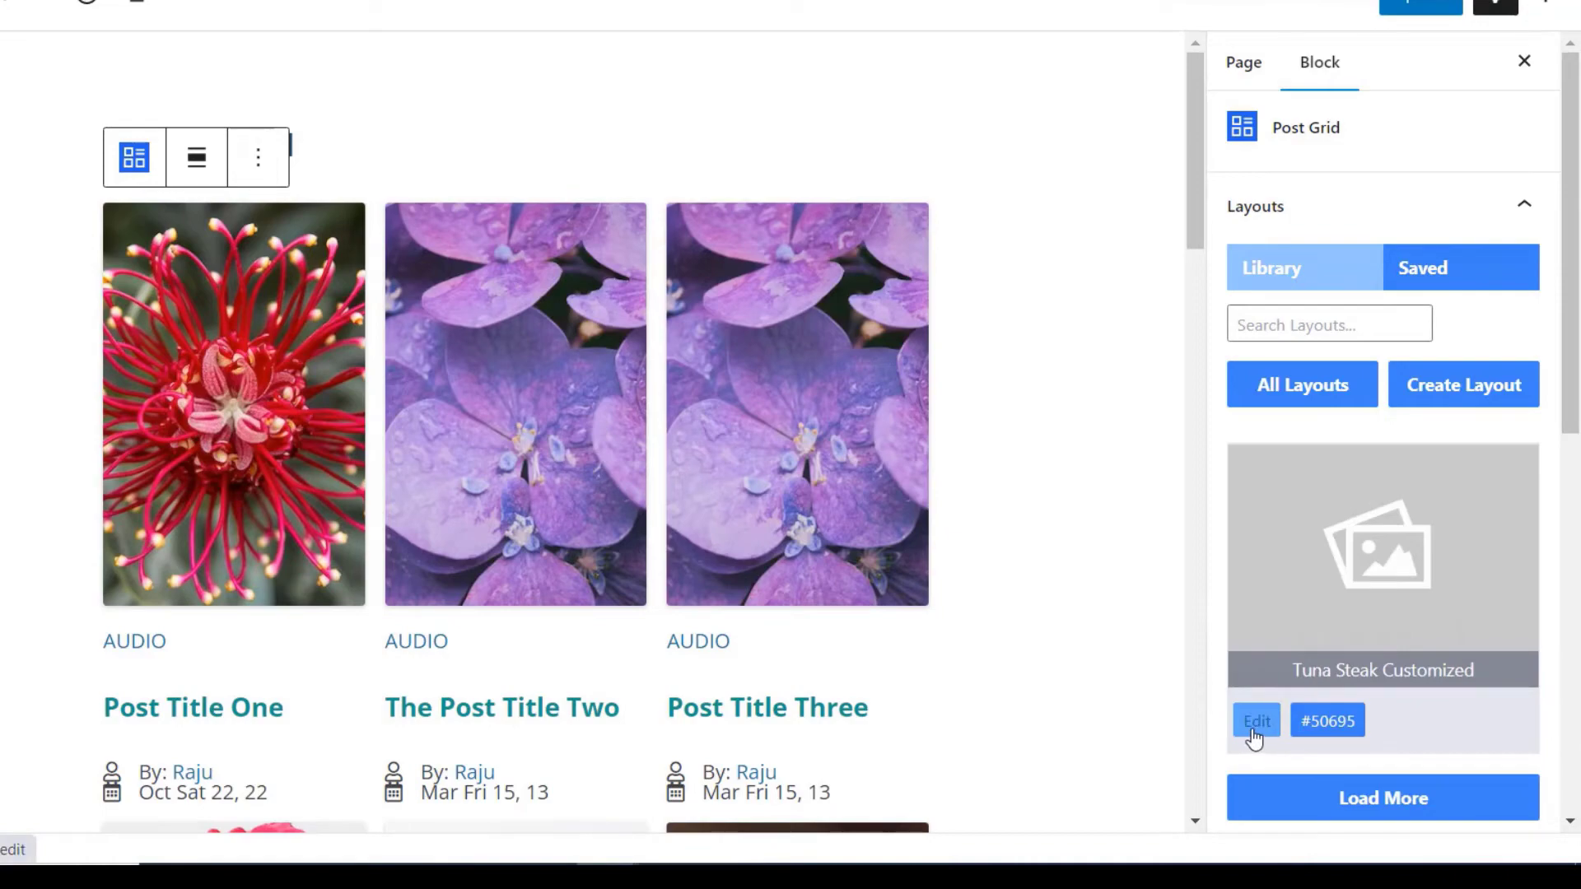
Open the Tuna Steak Customized layout in a new tab and select its post title
{"action": "right_click", "coordinate": [1253, 731]}
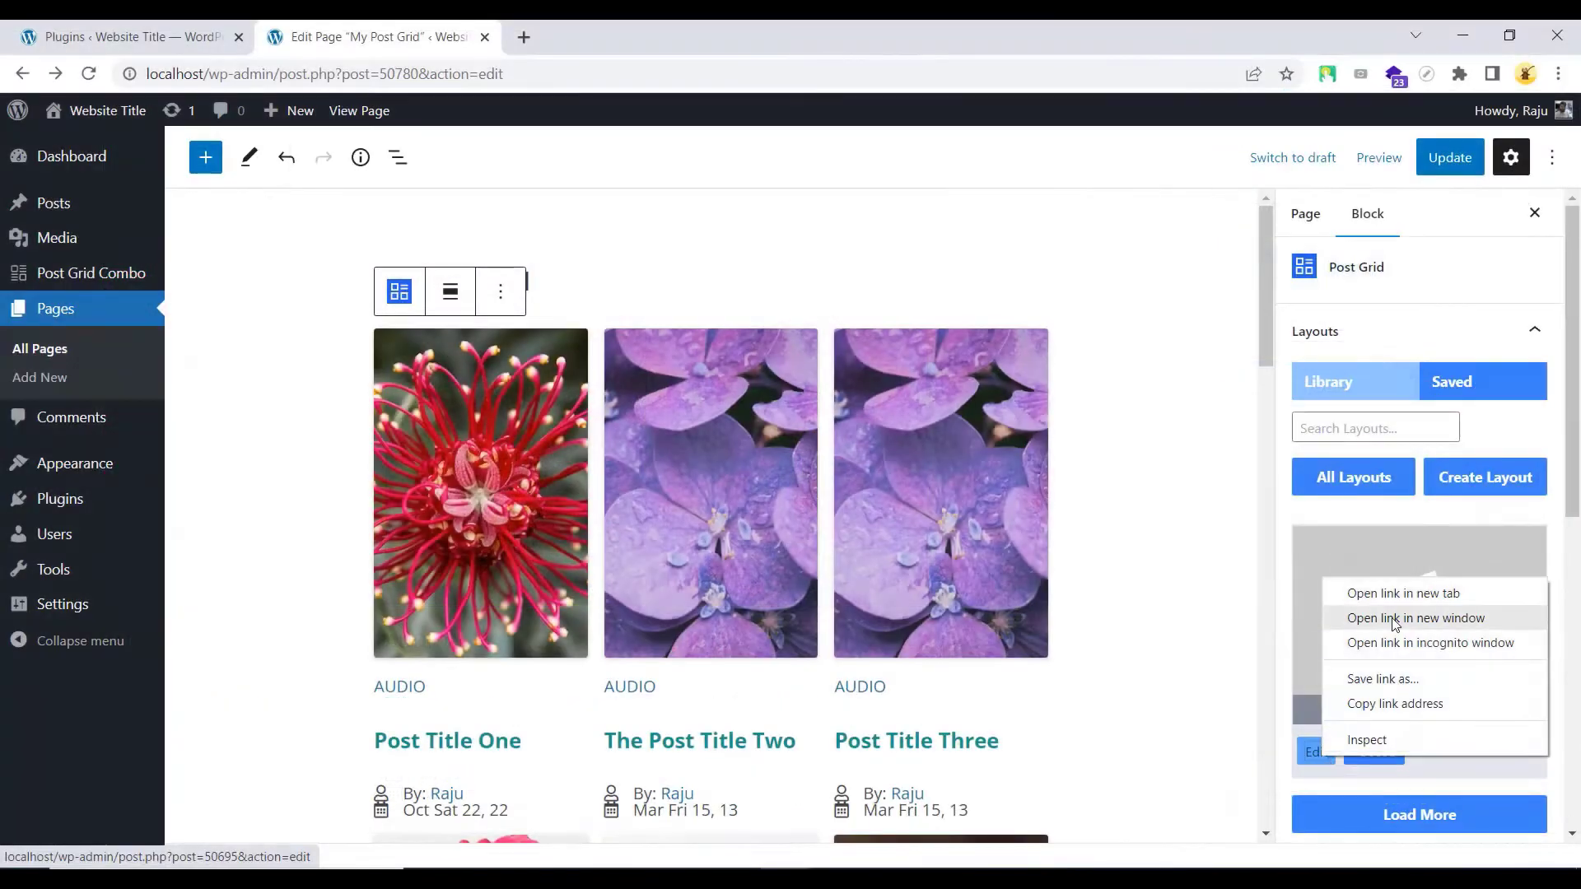
{"action": "left_click", "coordinate": [1400, 593]}
{"action": "left_click", "coordinate": [624, 37]}
{"action": "scroll", "coordinate": [790, 512], "scroll_direction": "down", "scroll_amount": 2}
{"action": "left_click", "coordinate": [713, 507]}
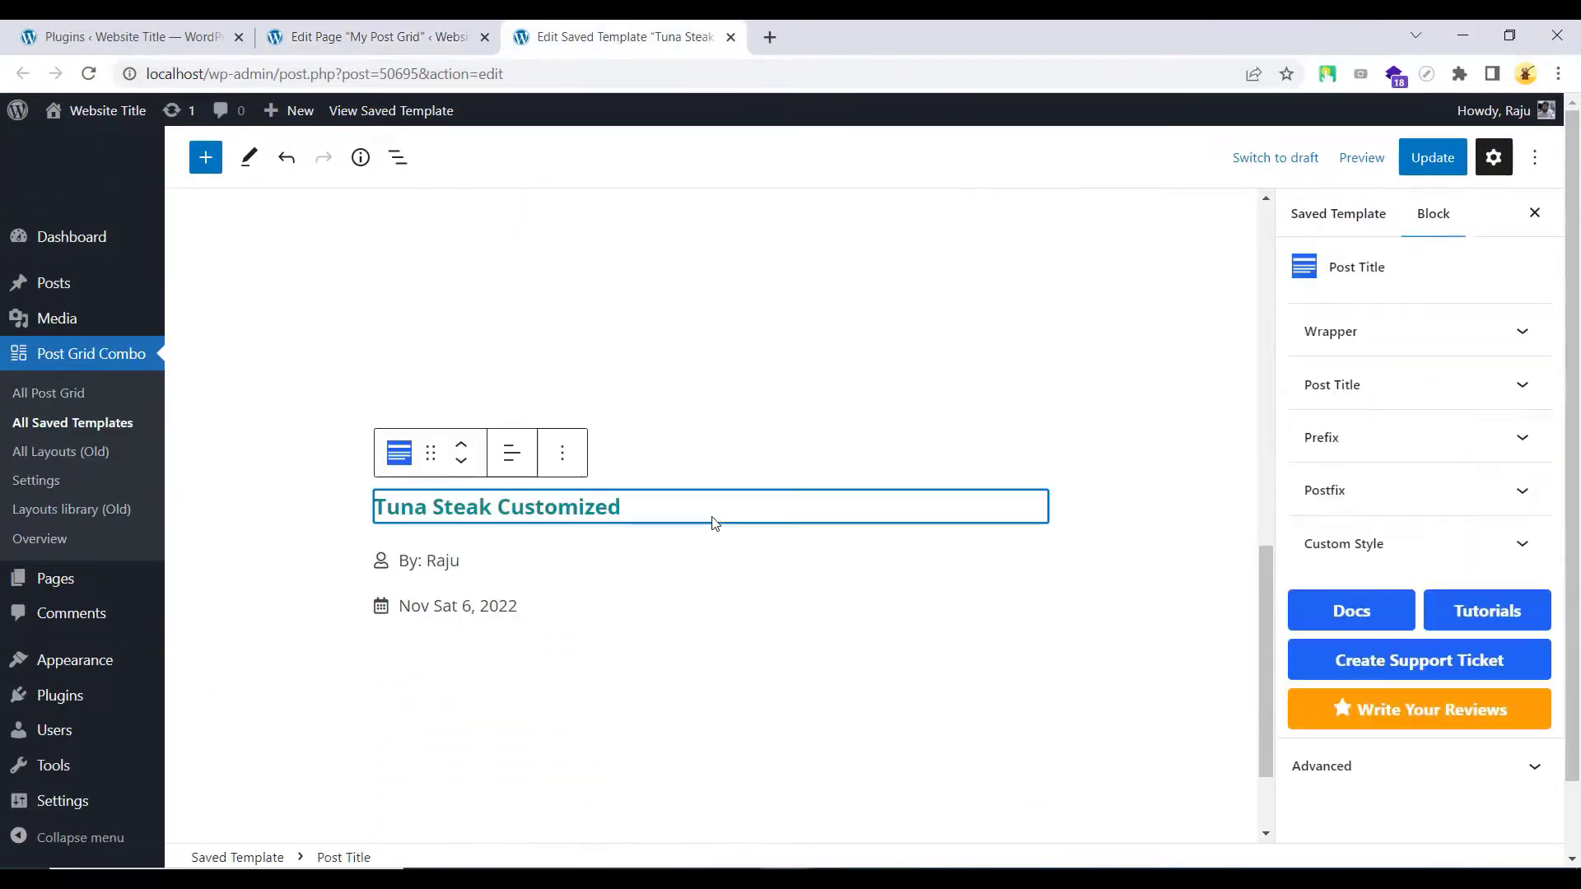
Make the post title red, update the template, and return to the My Post Grid page
{"action": "left_click", "coordinate": [1371, 426]}
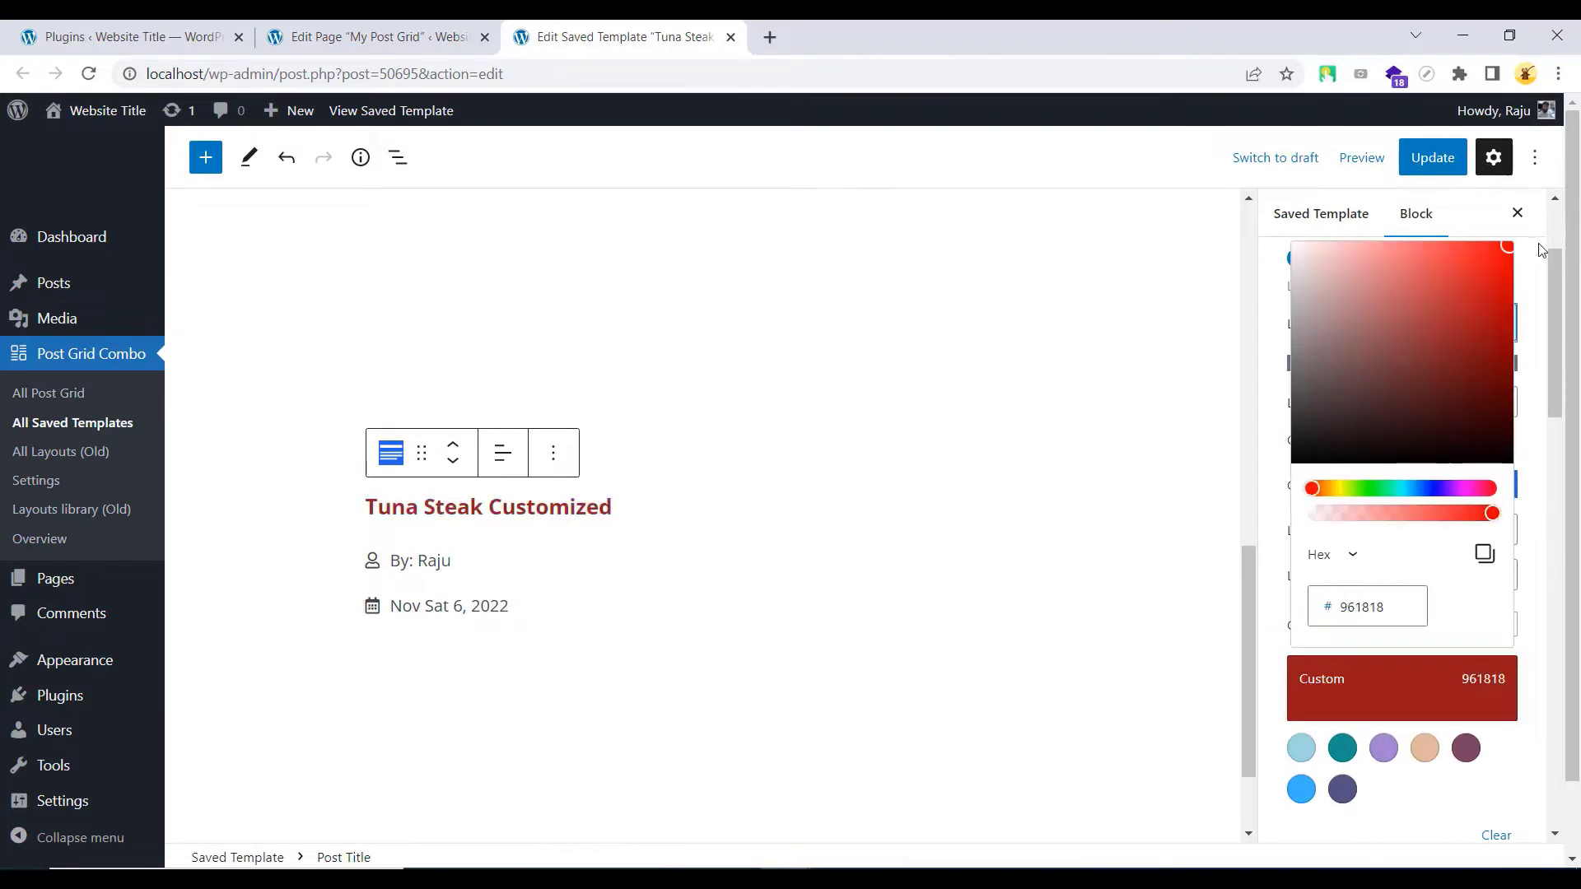
{"action": "left_click", "coordinate": [565, 630]}
{"action": "left_click", "coordinate": [1036, 657]}
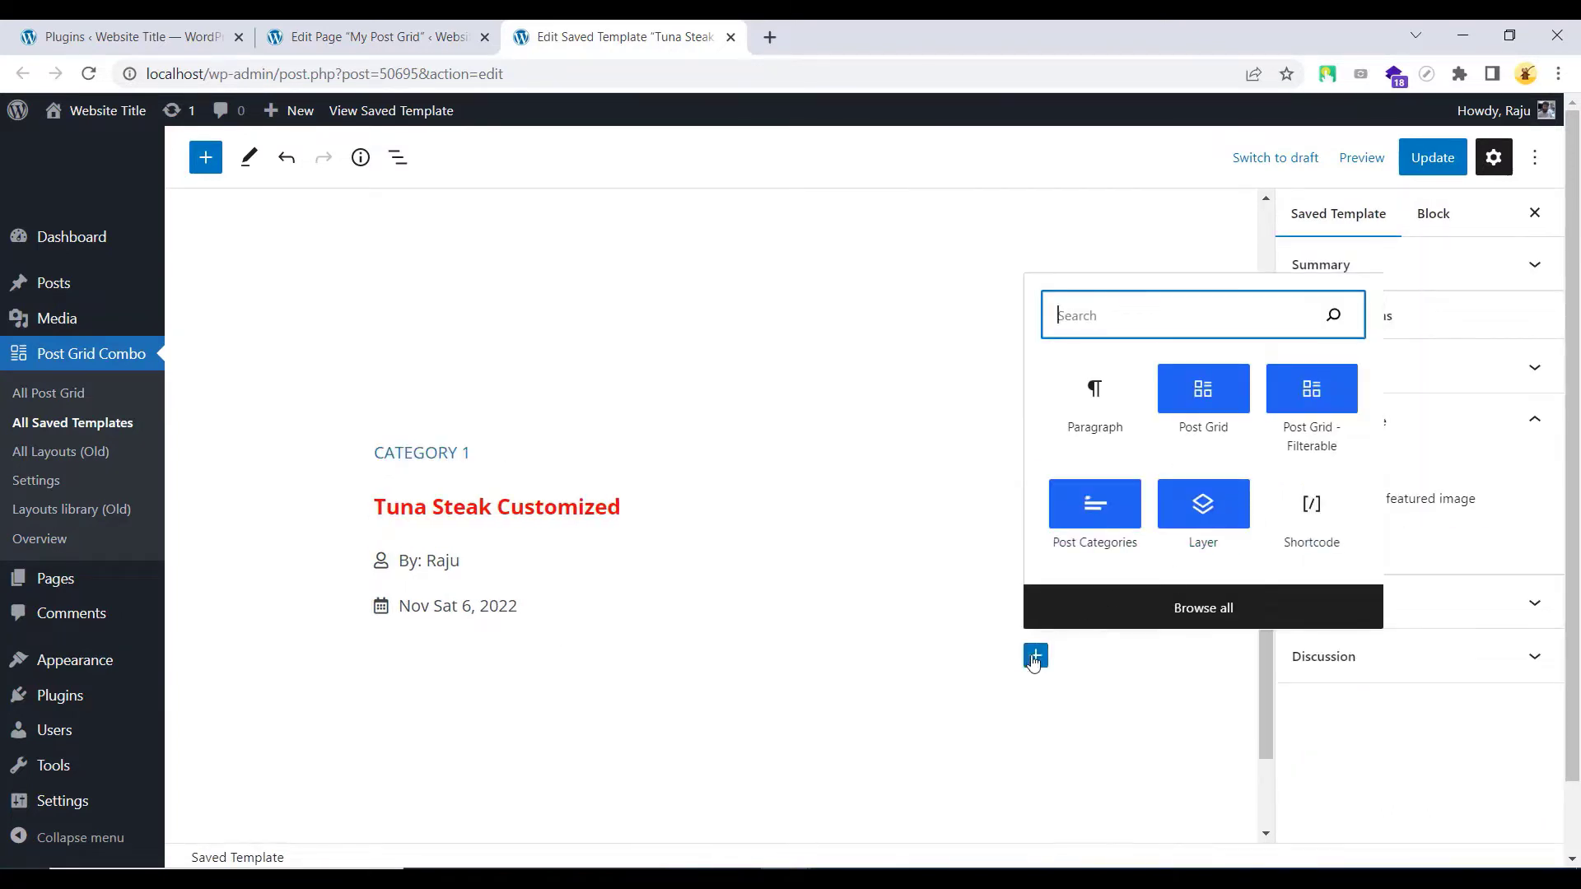
{"action": "left_click", "coordinate": [1036, 657]}
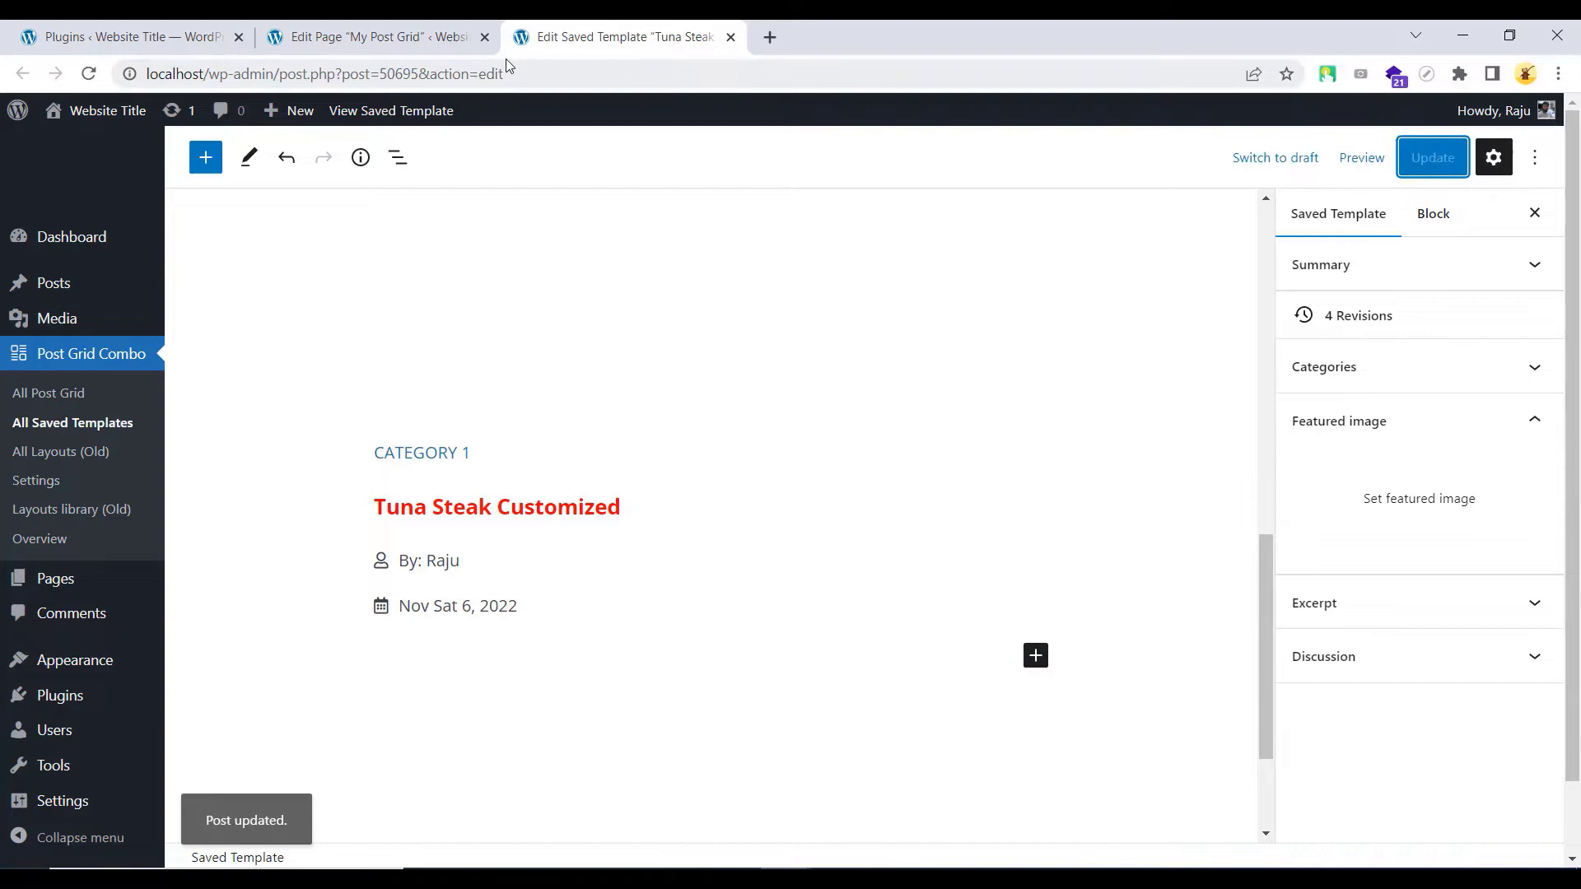
{"action": "left_click", "coordinate": [435, 42]}
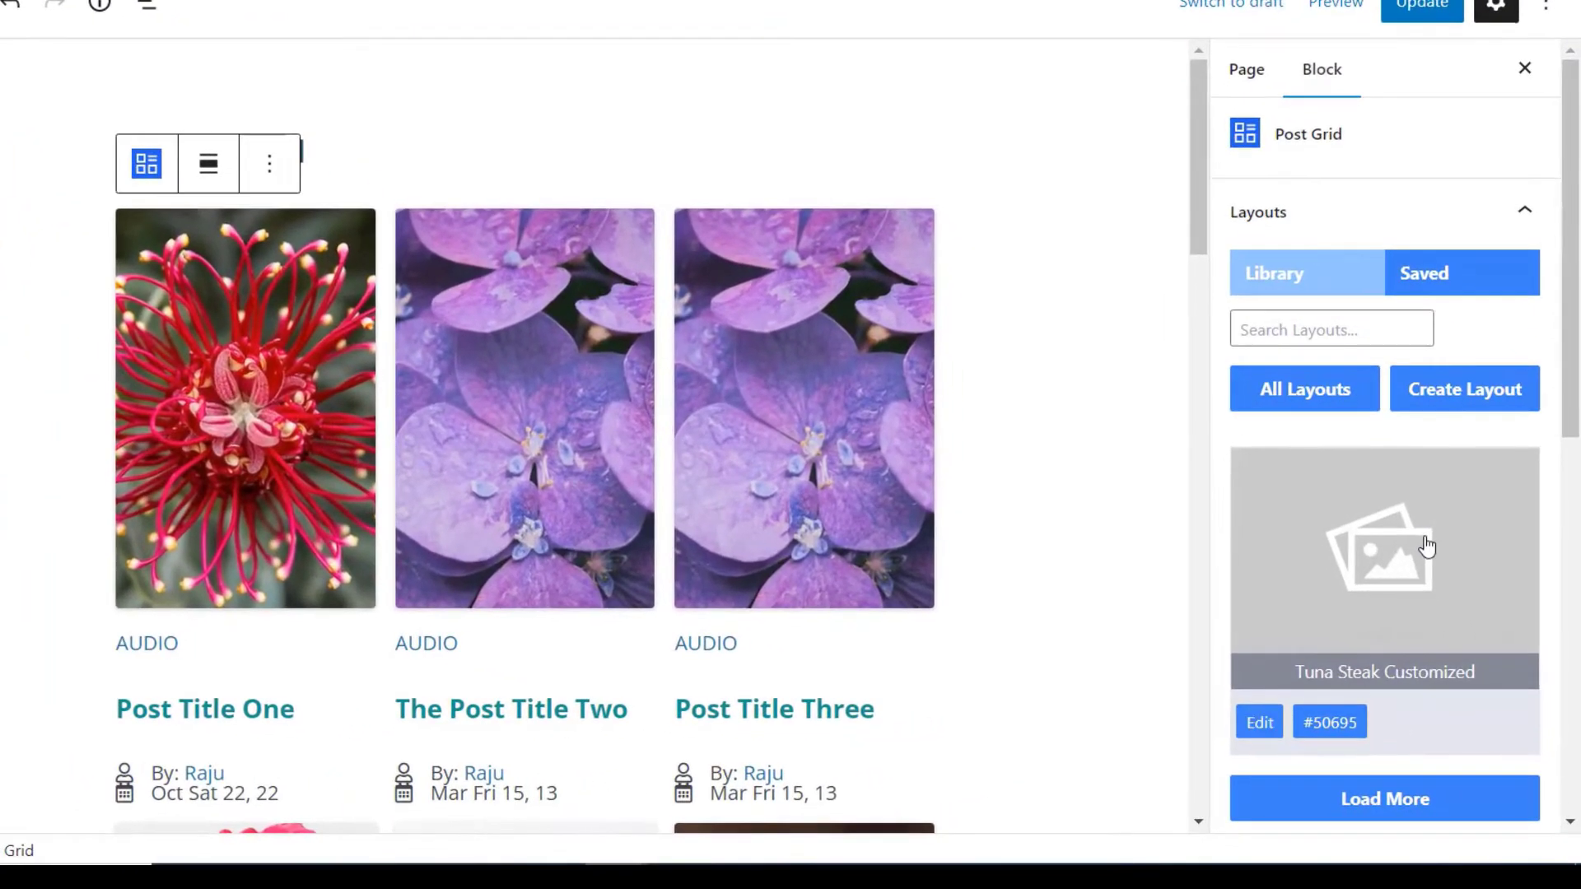
Apply the Tuna Steak Customized layout and list the available Query Post parameters
{"action": "left_click", "coordinate": [1427, 546]}
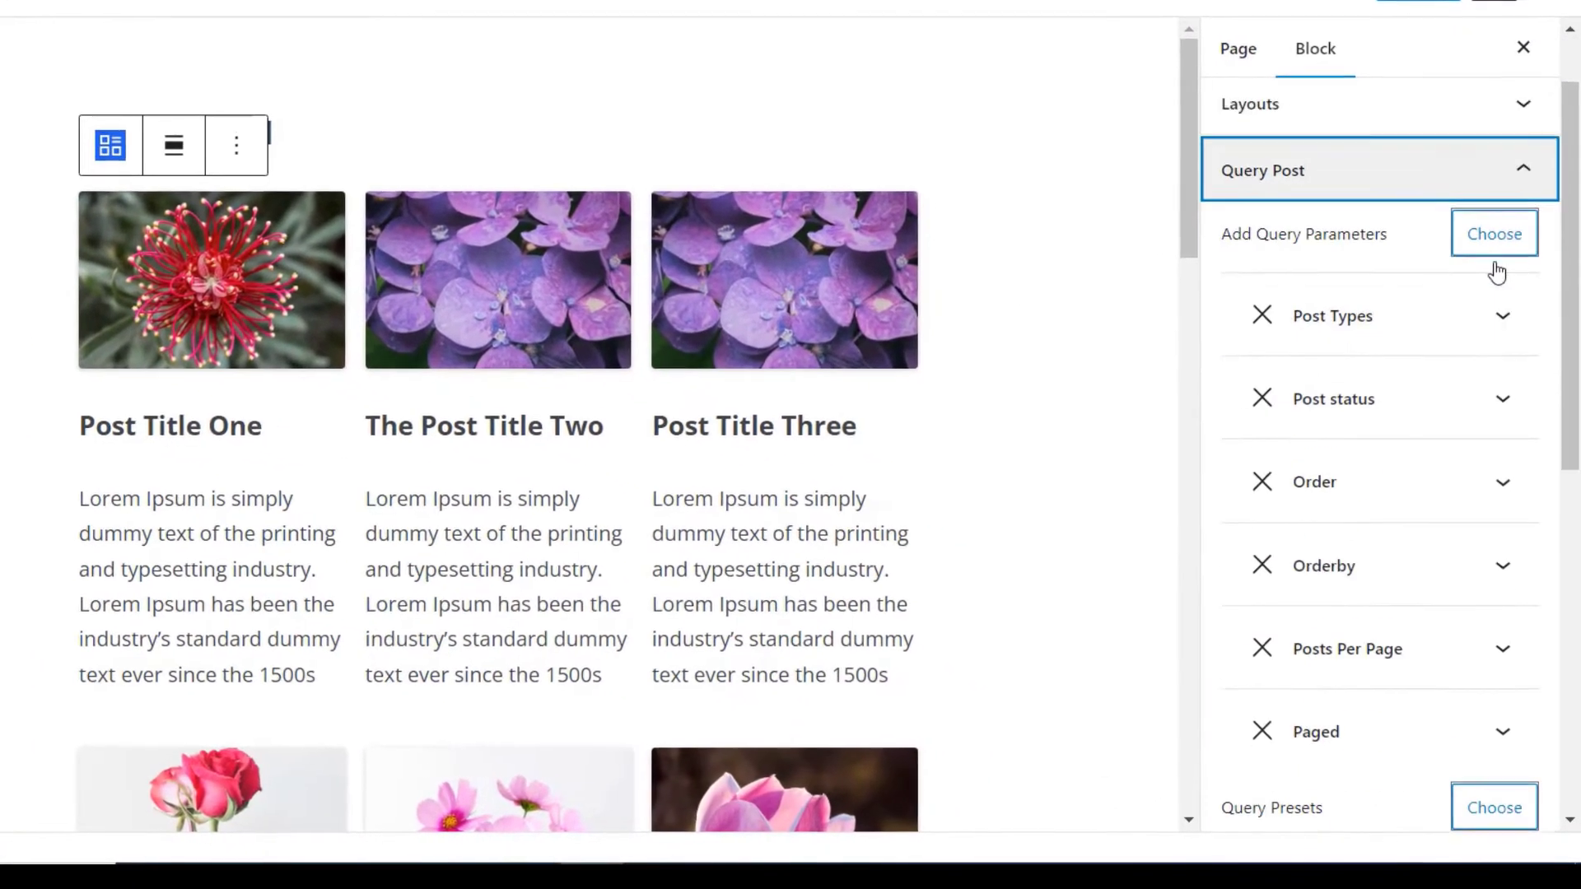
{"action": "left_click", "coordinate": [1498, 201]}
{"action": "mouse_move", "coordinate": [1527, 270]}
{"action": "left_mouse_down"}
{"action": "mouse_move", "coordinate": [1529, 797]}
{"action": "mouse_move", "coordinate": [1529, 240]}
{"action": "left_mouse_up"}
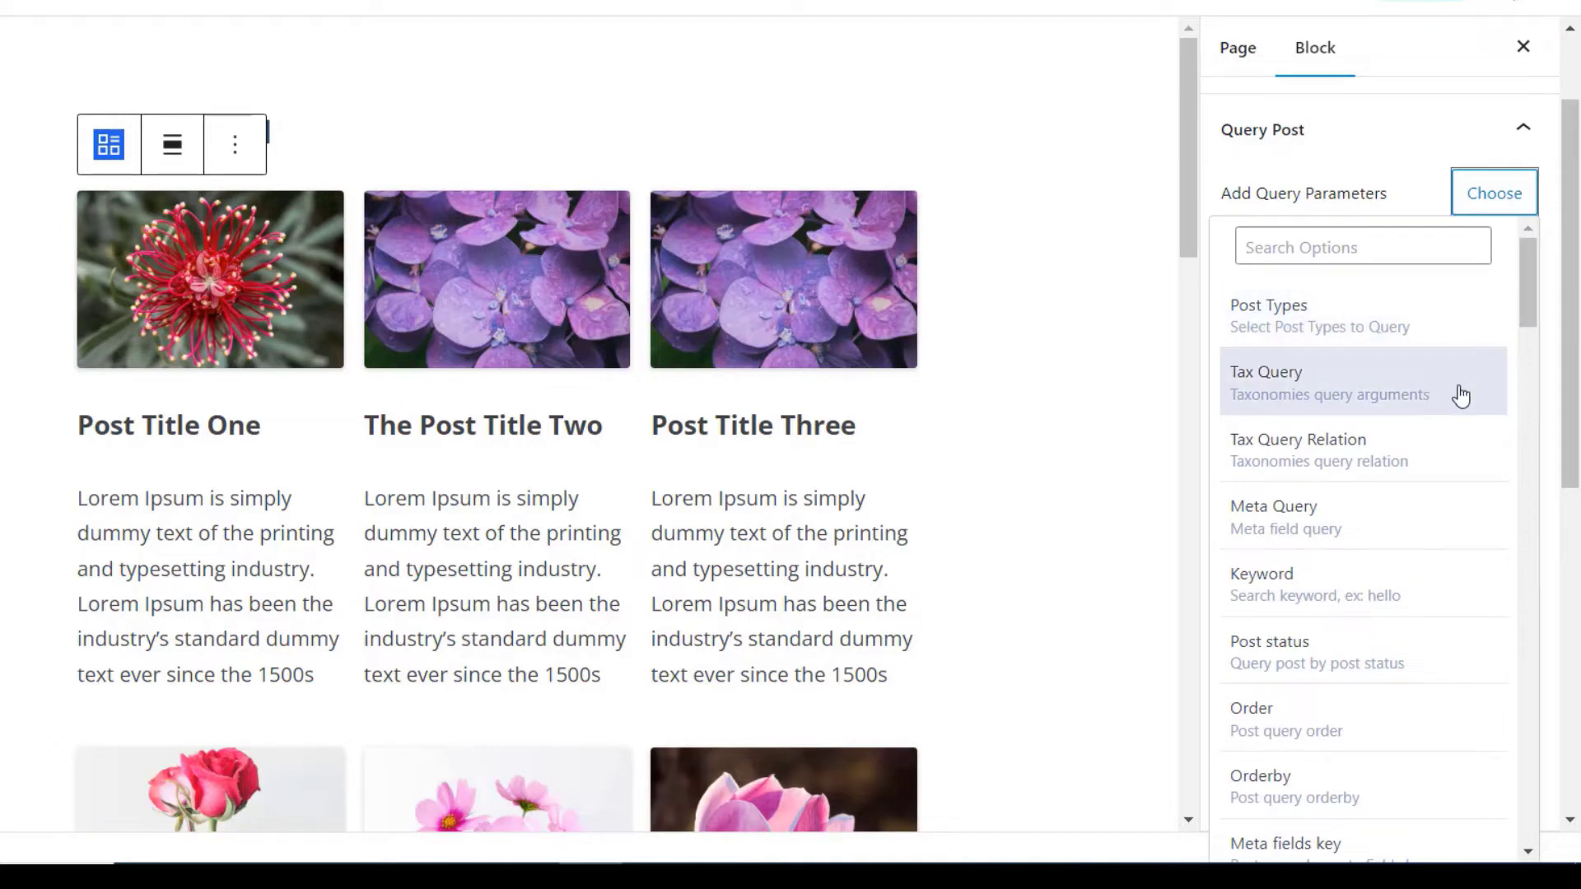
{"action": "scroll", "coordinate": [1453, 516], "scroll_direction": "down", "scroll_amount": 4}
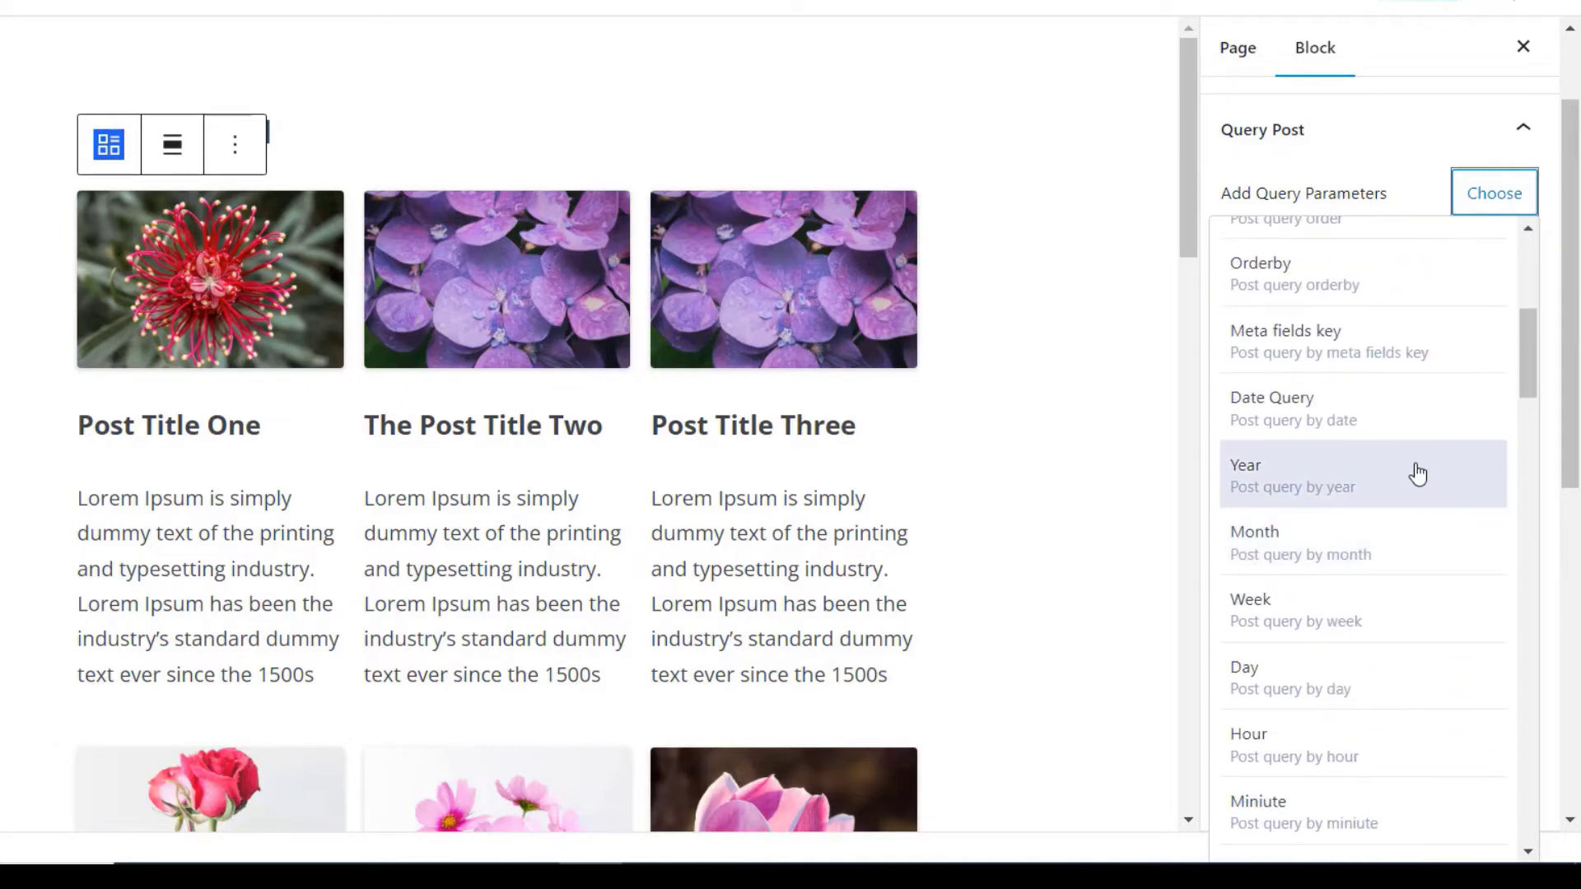
{"action": "scroll", "coordinate": [1412, 470], "scroll_direction": "down", "scroll_amount": 2}
{"action": "scroll", "coordinate": [1427, 531], "scroll_direction": "down", "scroll_amount": 2}
{"action": "scroll", "coordinate": [1445, 610], "scroll_direction": "down", "scroll_amount": 1}
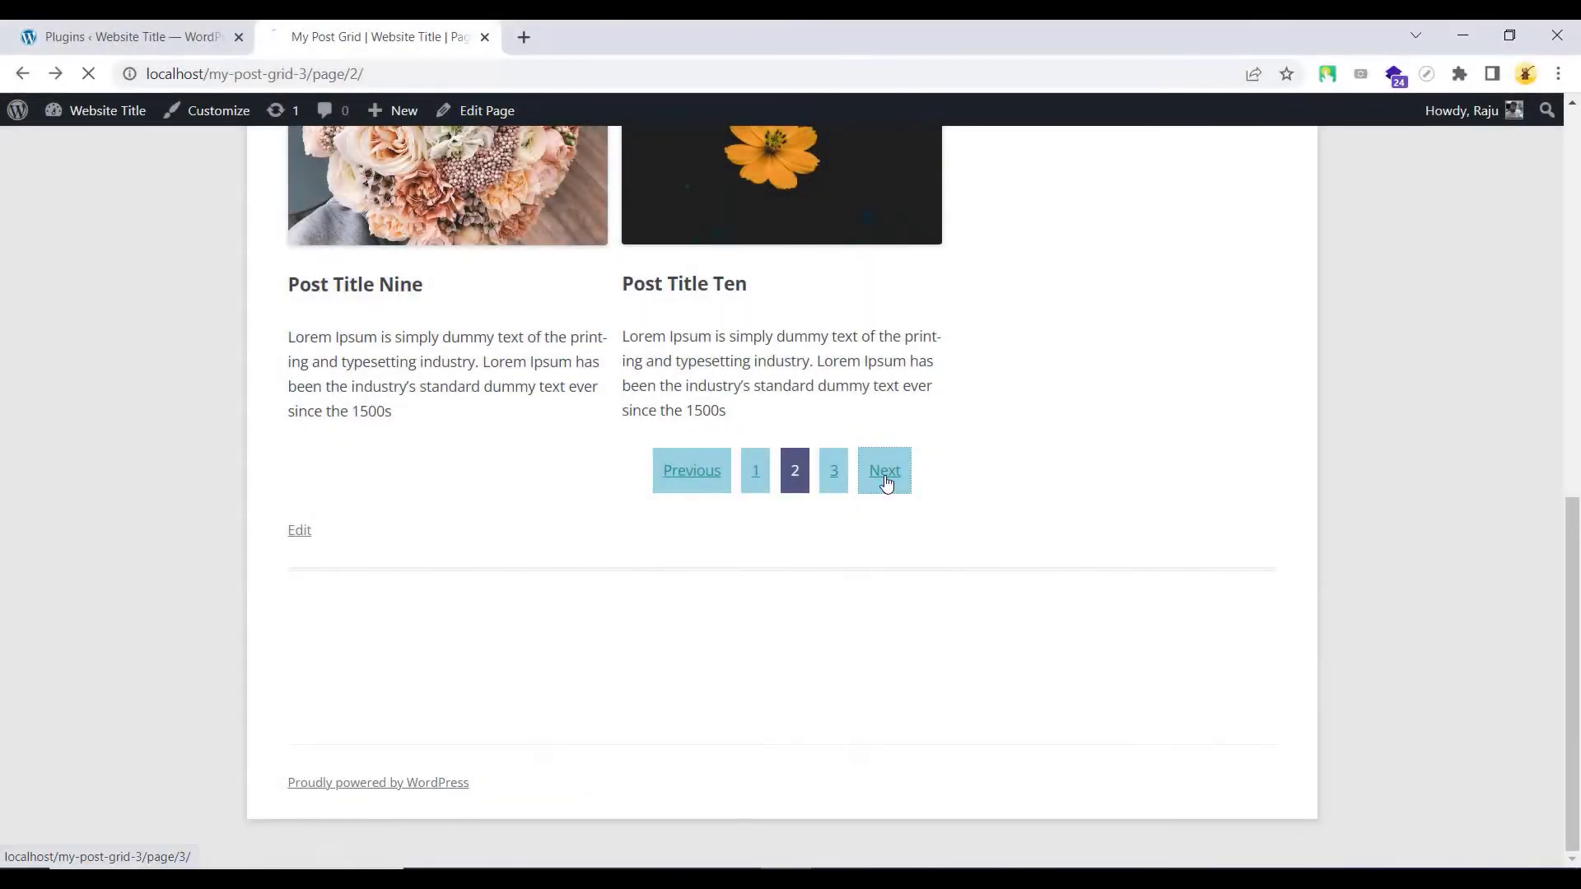
Page through the live grid with Next, page 3 and Previous, then Load More posts
{"action": "left_click", "coordinate": [885, 477]}
{"action": "scroll", "coordinate": [886, 480], "scroll_direction": "down", "scroll_amount": 7}
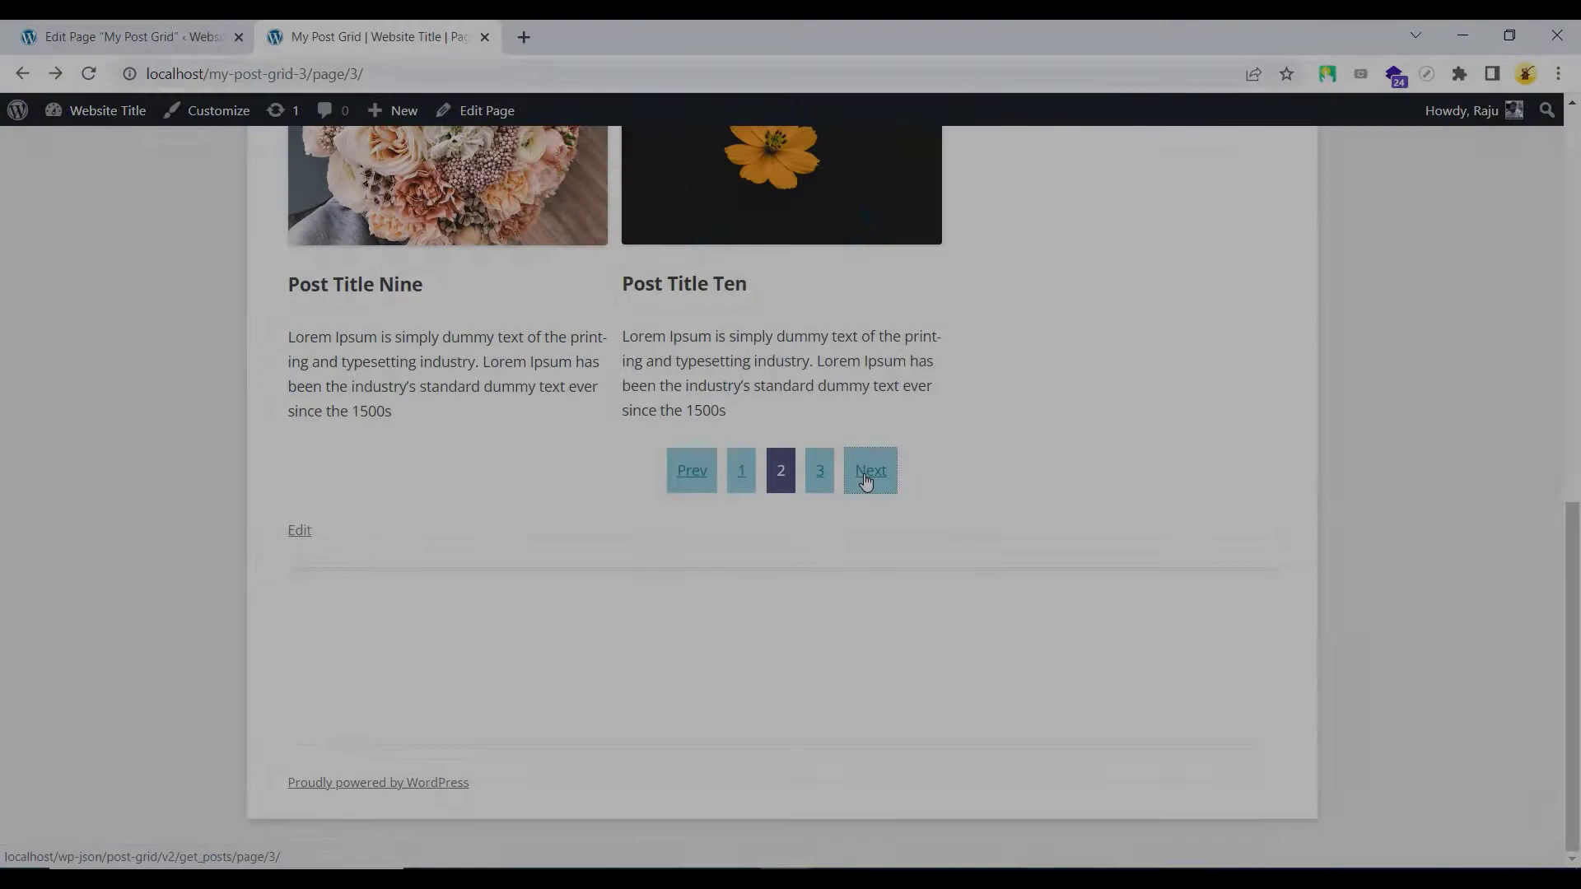
{"action": "left_click", "coordinate": [865, 482]}
{"action": "left_click", "coordinate": [774, 548]}
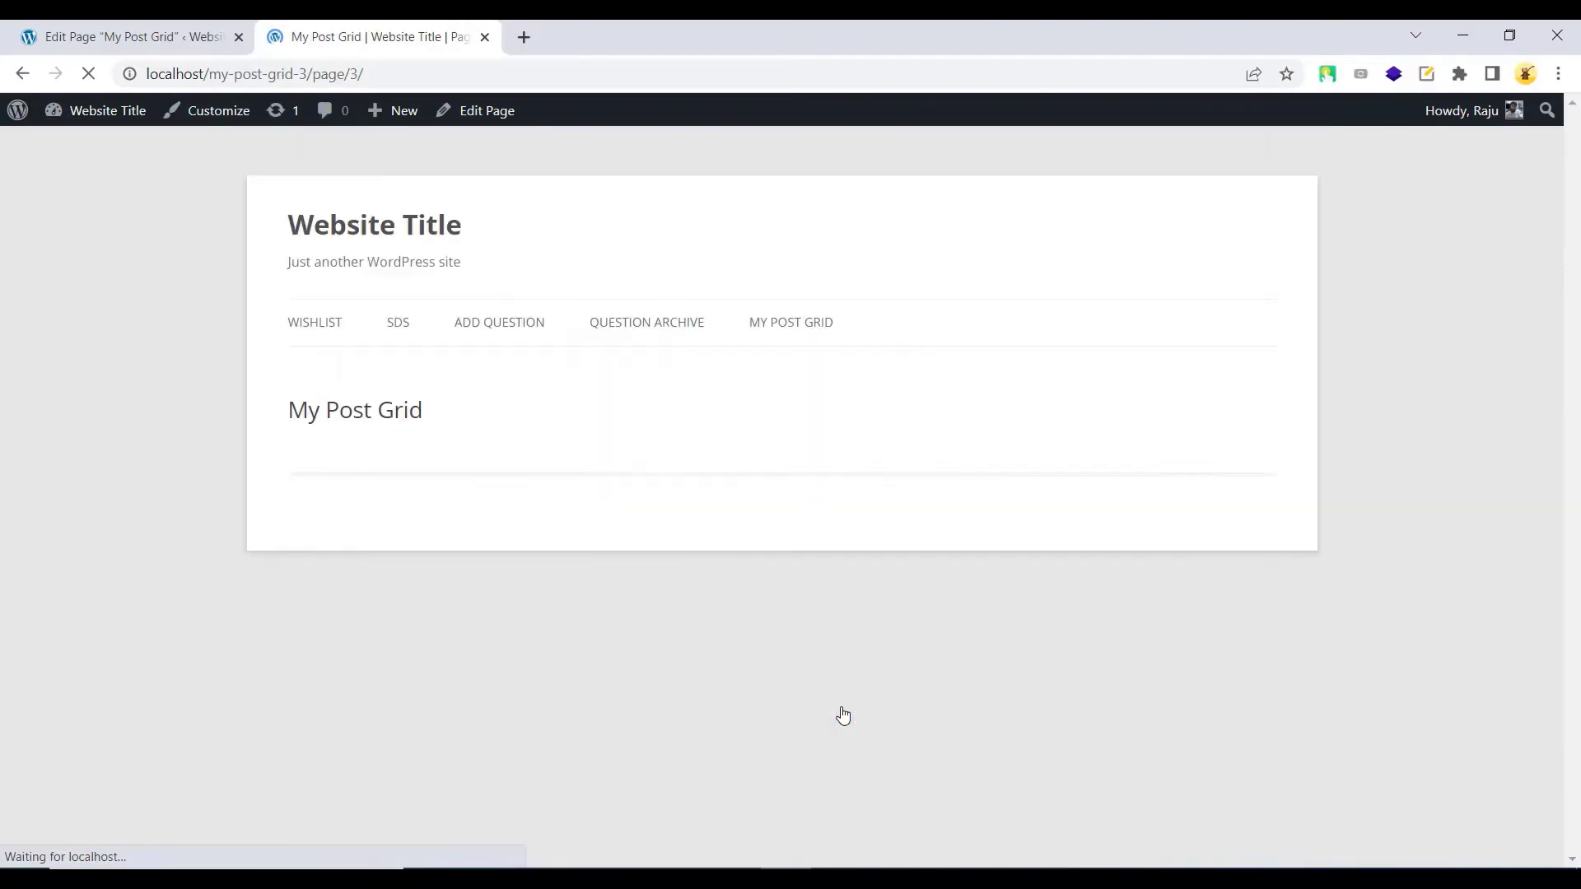
{"action": "scroll", "coordinate": [843, 713], "scroll_direction": "down", "scroll_amount": 3}
{"action": "scroll", "coordinate": [803, 679], "scroll_direction": "down", "scroll_amount": 2}
{"action": "left_click", "coordinate": [750, 630]}
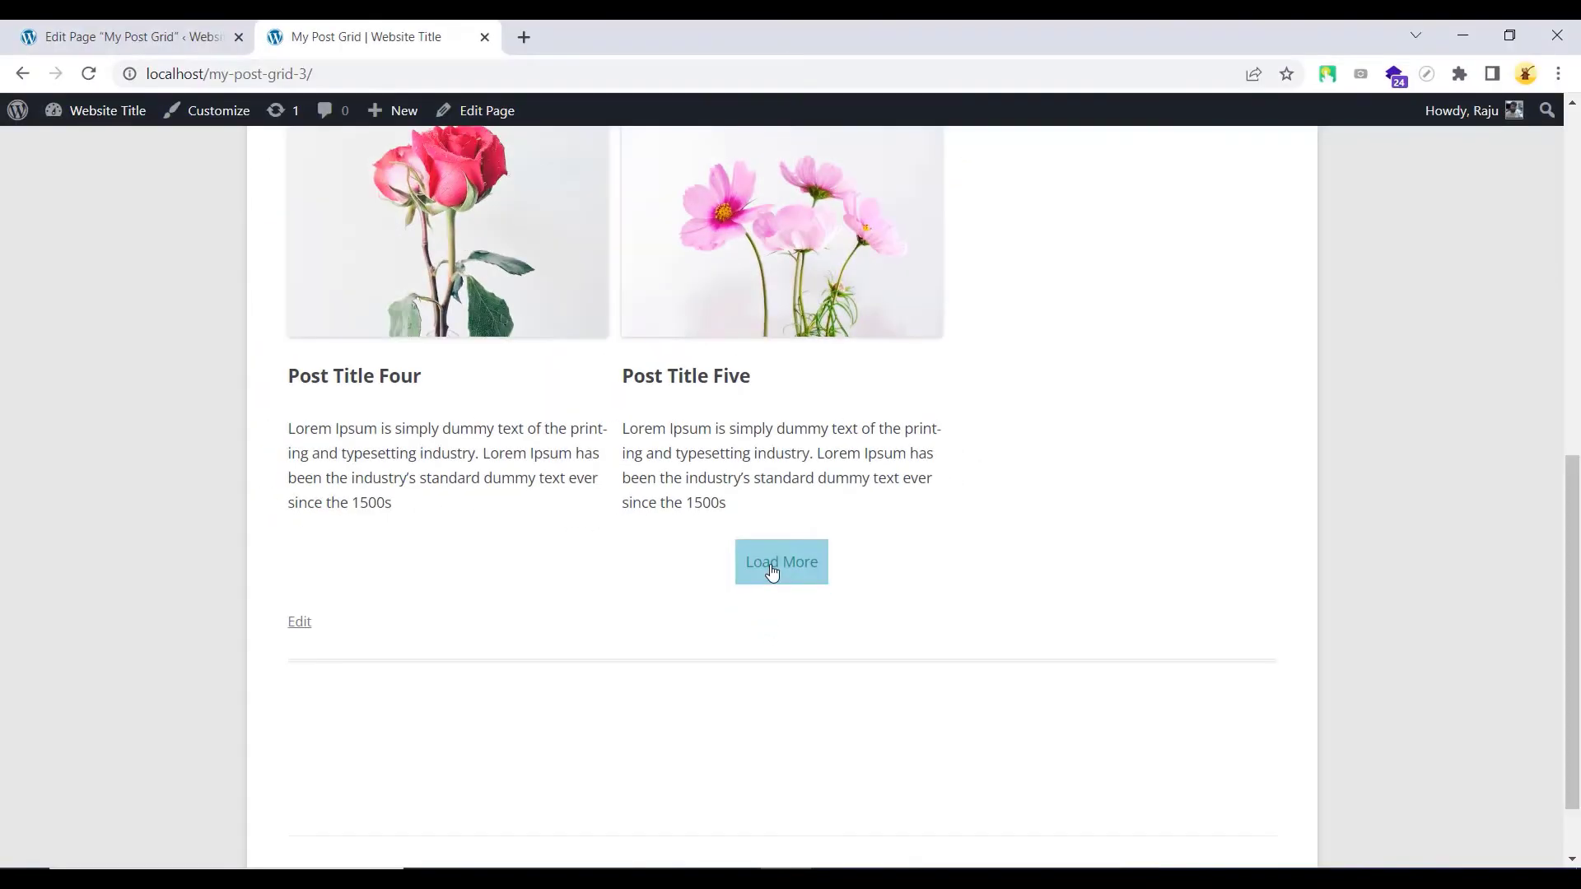
{"action": "left_click", "coordinate": [772, 571]}
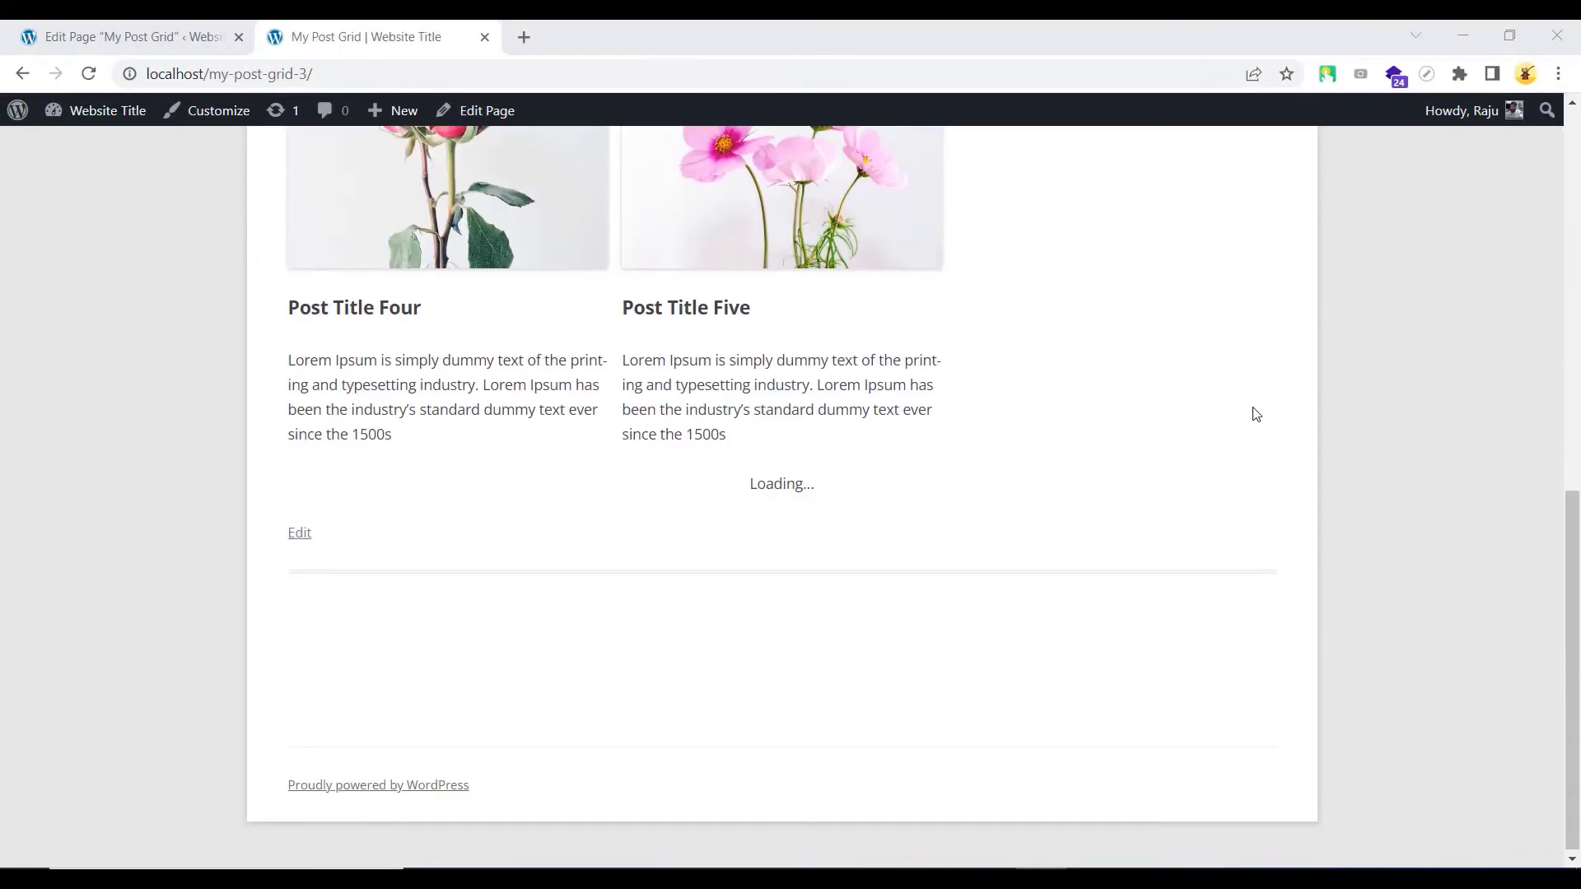
{"action": "scroll", "coordinate": [1254, 413], "scroll_direction": "down", "scroll_amount": 5}
{"action": "scroll", "coordinate": [1253, 414], "scroll_direction": "down", "scroll_amount": 1}
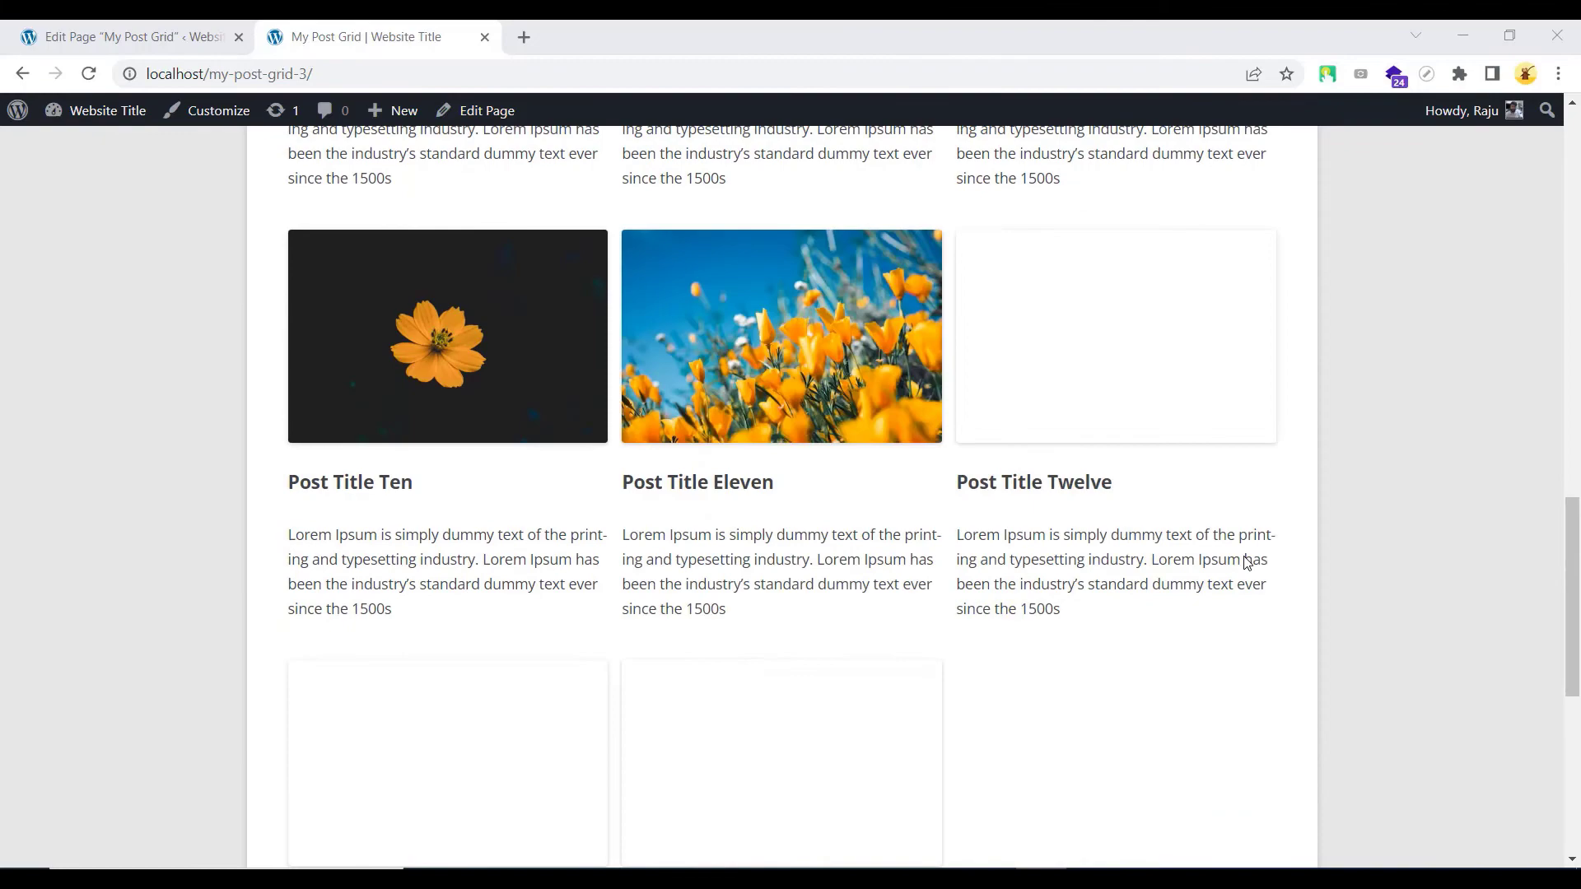
{"action": "scroll", "coordinate": [1245, 564], "scroll_direction": "down", "scroll_amount": 4}
{"action": "scroll", "coordinate": [1246, 564], "scroll_direction": "down", "scroll_amount": 1}
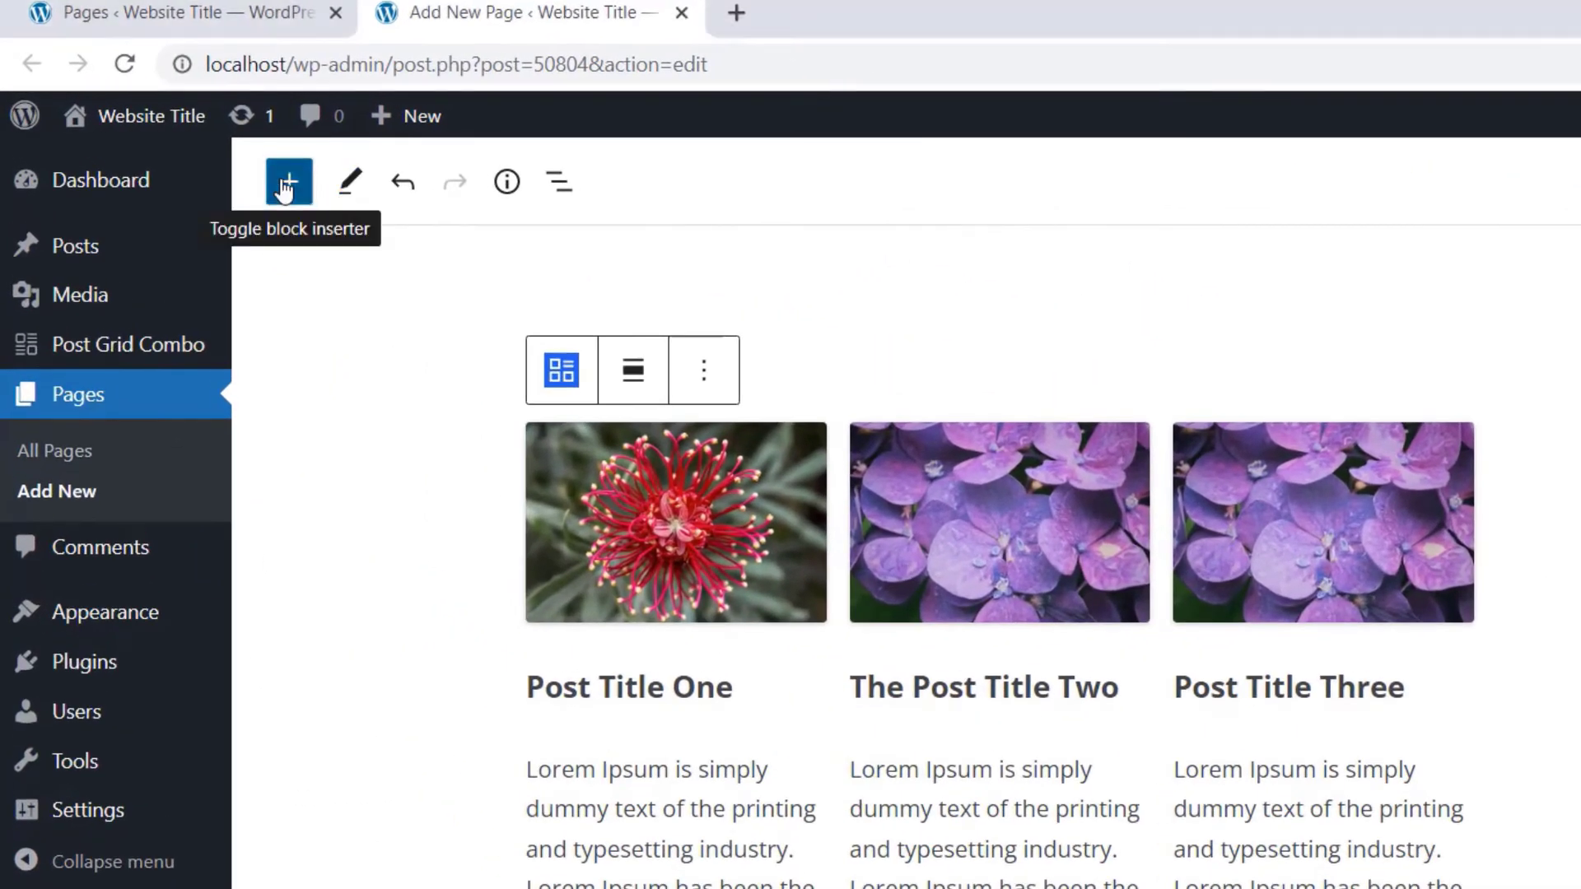
Open the block inserter to browse the Post Grid Combo blocks
{"action": "left_click", "coordinate": [292, 185]}
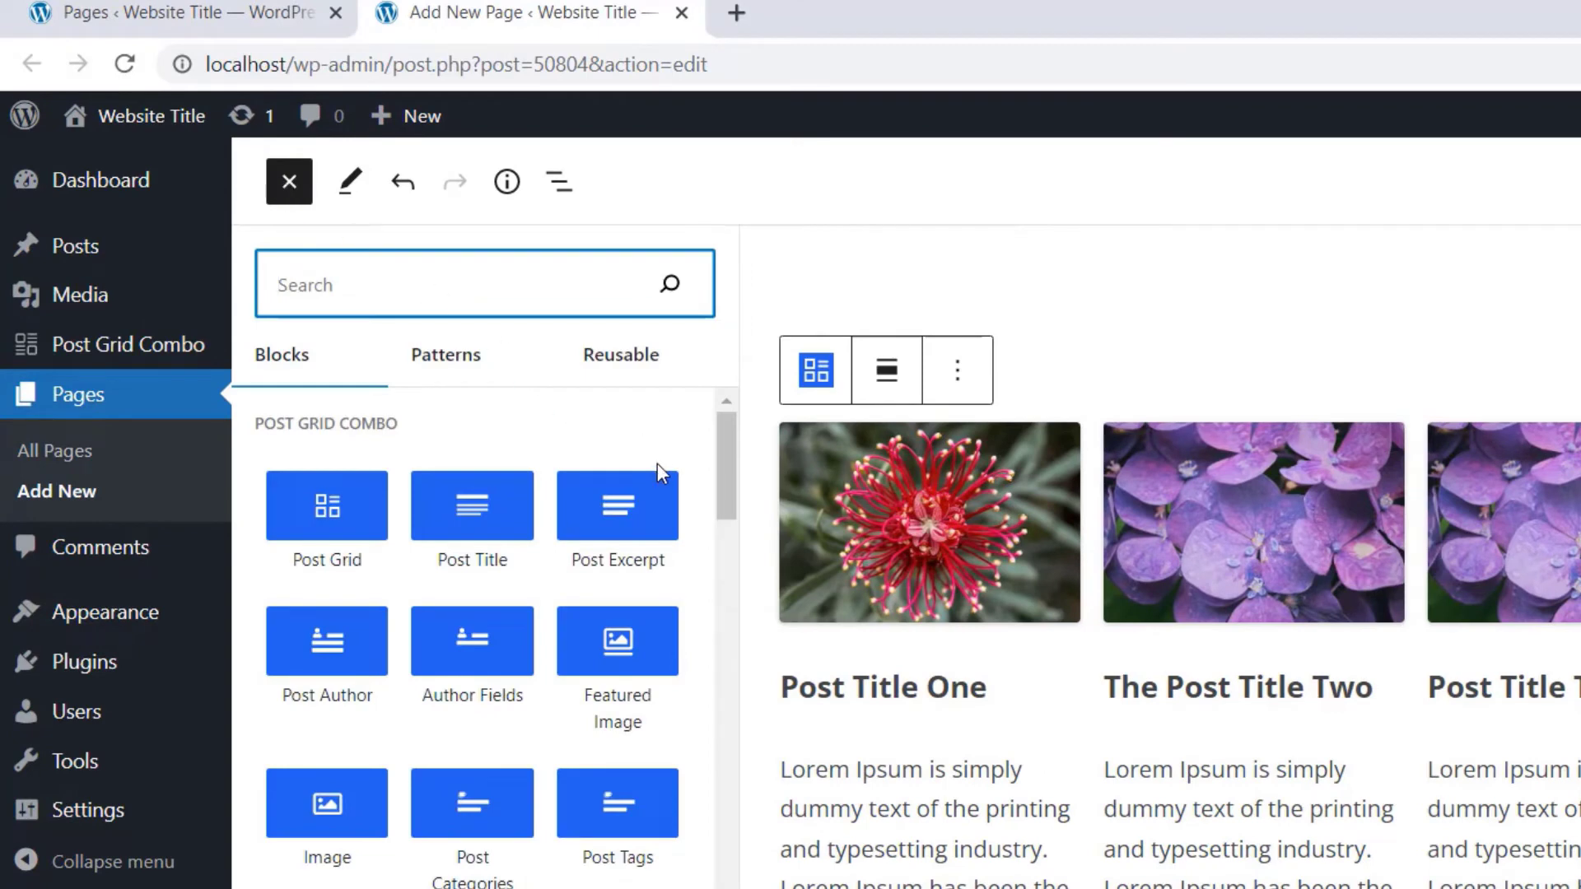
{"action": "scroll", "coordinate": [660, 495], "scroll_direction": "down", "scroll_amount": 4}
{"action": "scroll", "coordinate": [664, 520], "scroll_direction": "down", "scroll_amount": 4}
{"action": "scroll", "coordinate": [589, 707], "scroll_direction": "up", "scroll_amount": 2}
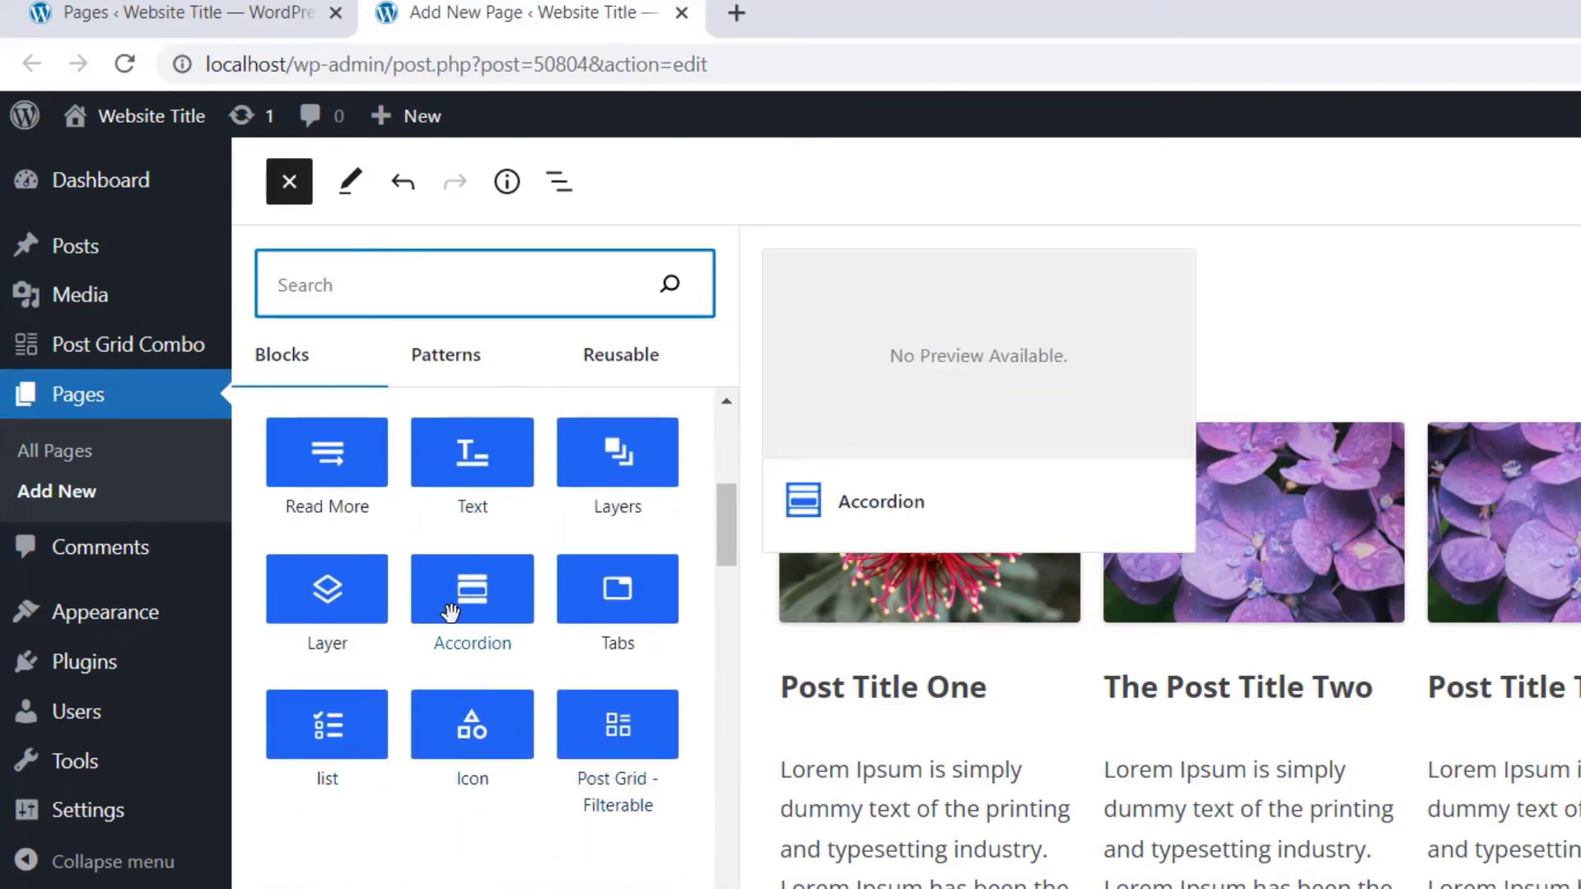
{"action": "scroll", "coordinate": [491, 742], "scroll_direction": "up", "scroll_amount": 2}
{"action": "scroll", "coordinate": [499, 738], "scroll_direction": "up", "scroll_amount": 2}
{"action": "scroll", "coordinate": [498, 738], "scroll_direction": "up", "scroll_amount": 1}
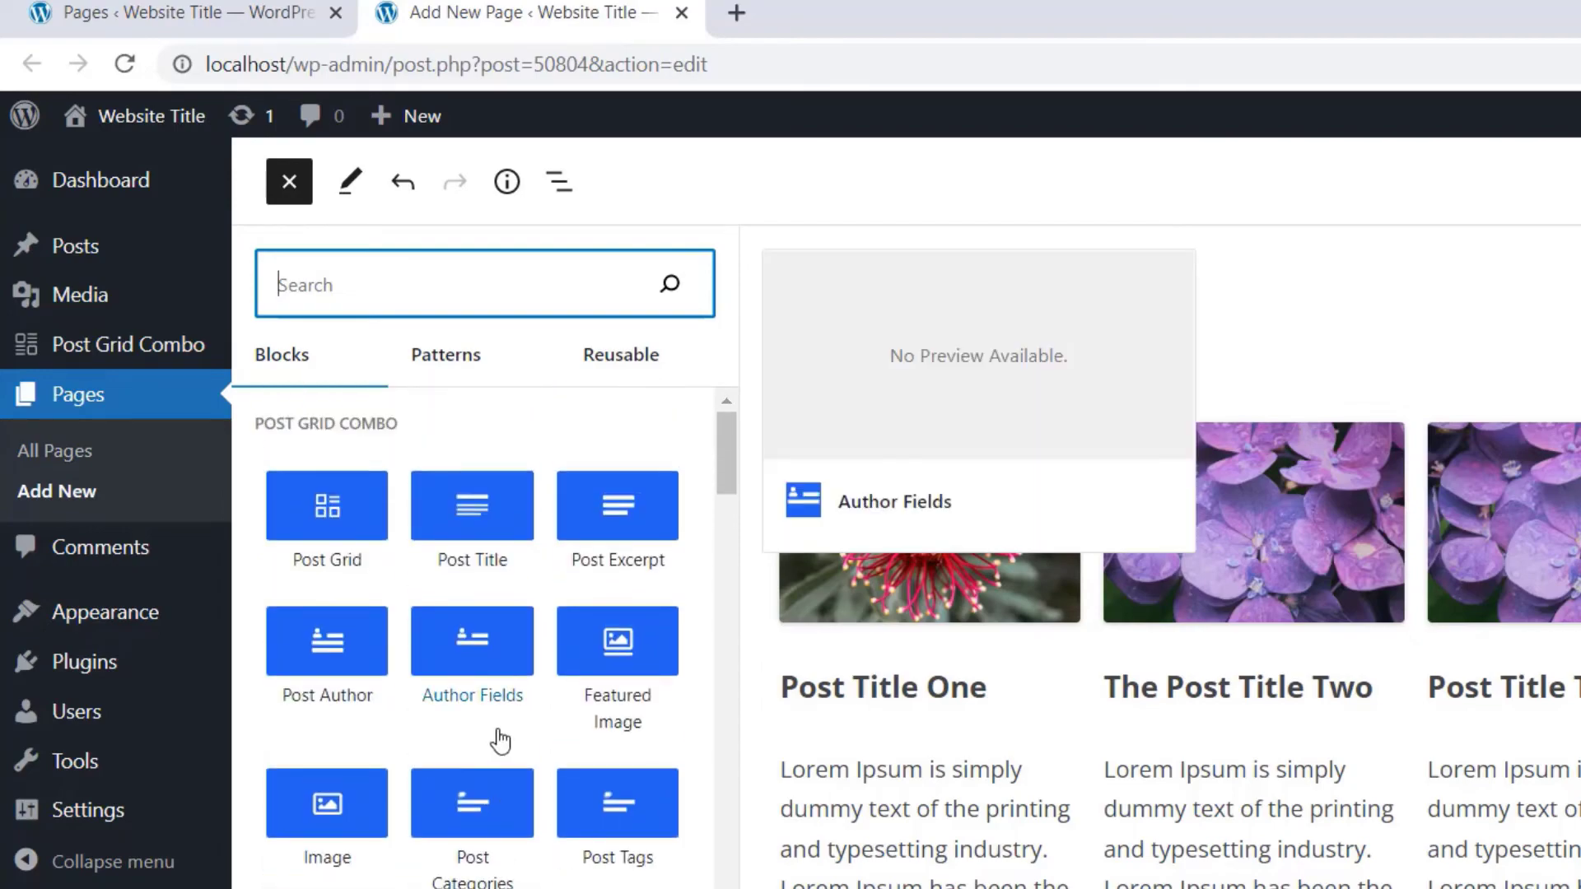